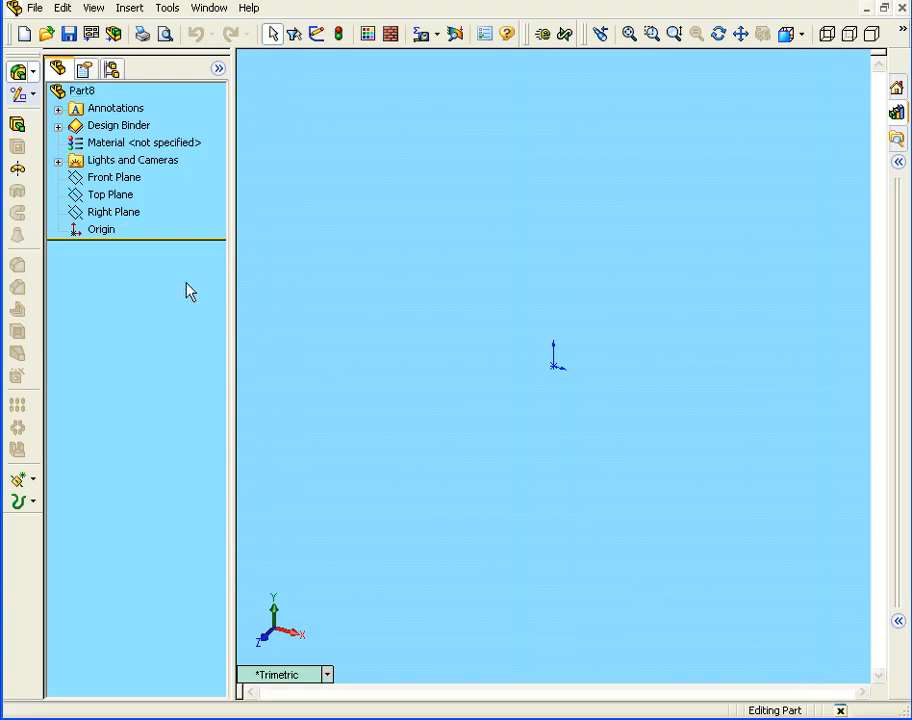
- Sketch a circle of about 6.6 mm radius centred on the origin on the Top Plane
right_click(116, 196)
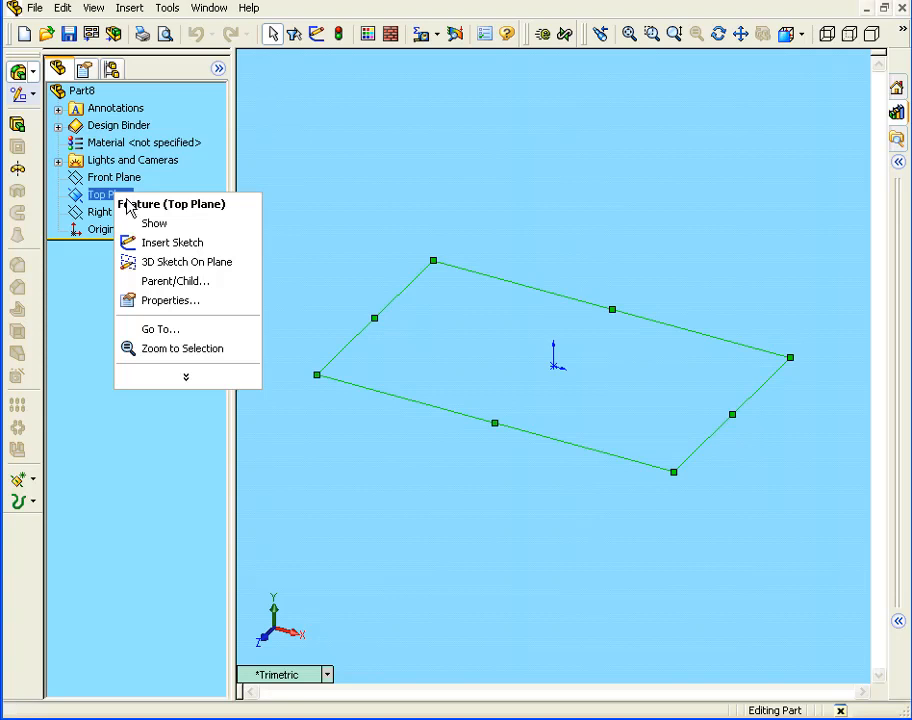
left_click(172, 243)
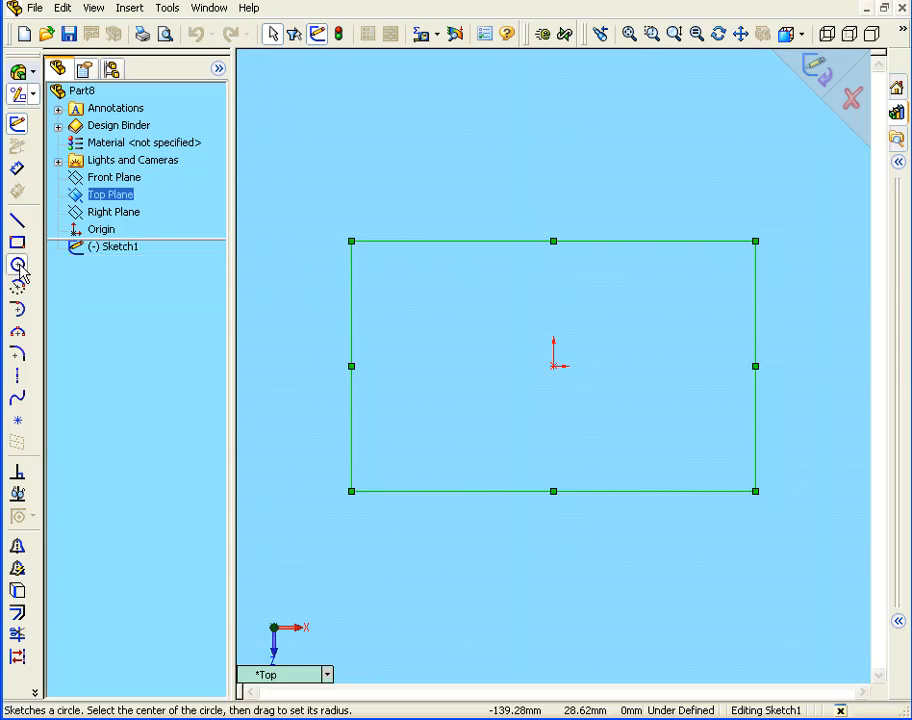
left_click(18, 266)
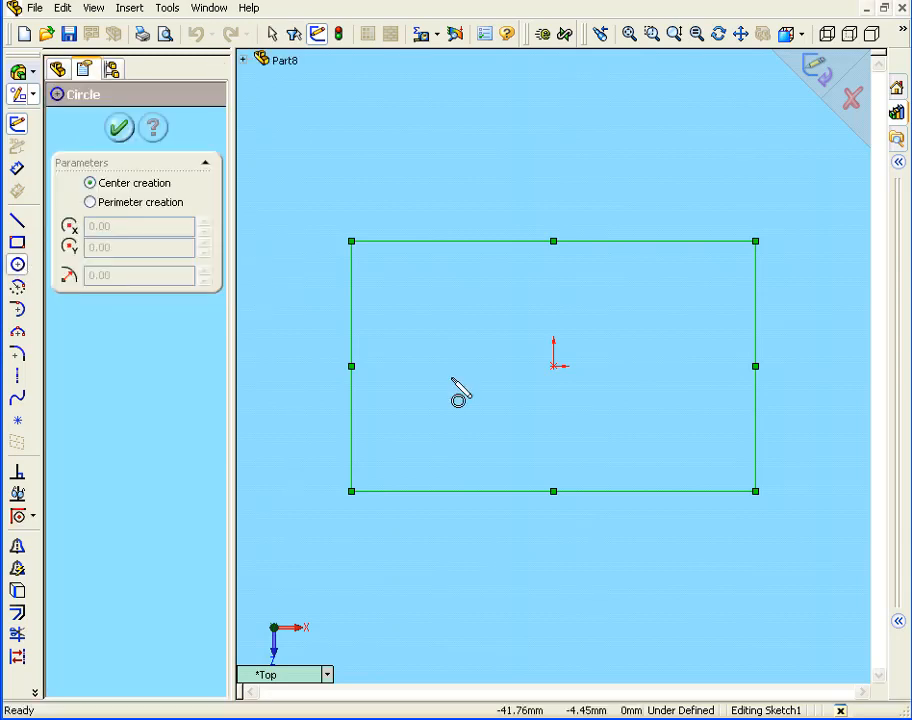
left_click(555, 367)
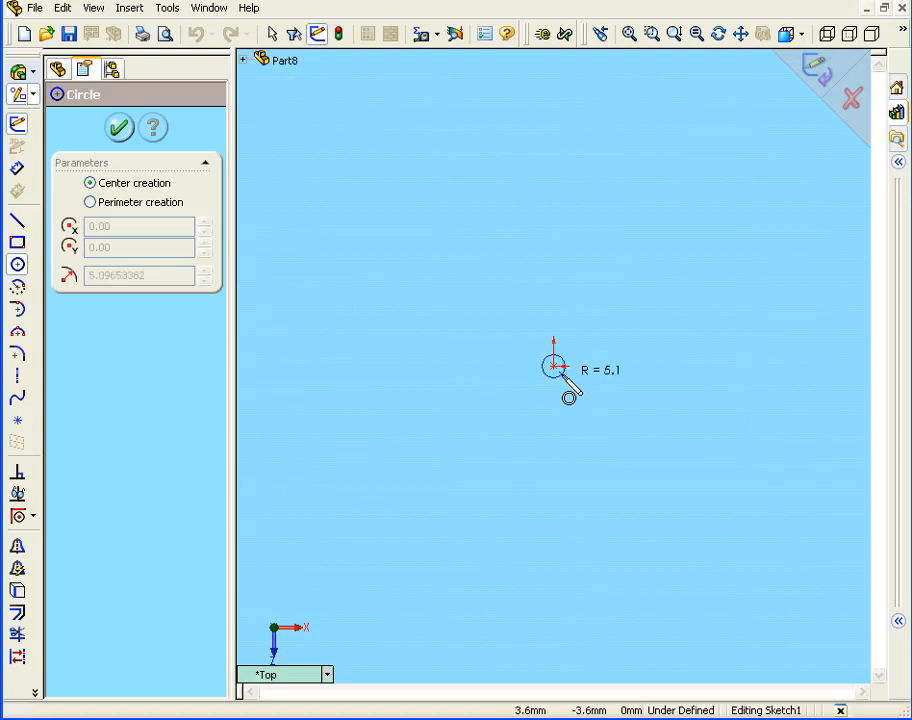
left_click(565, 379)
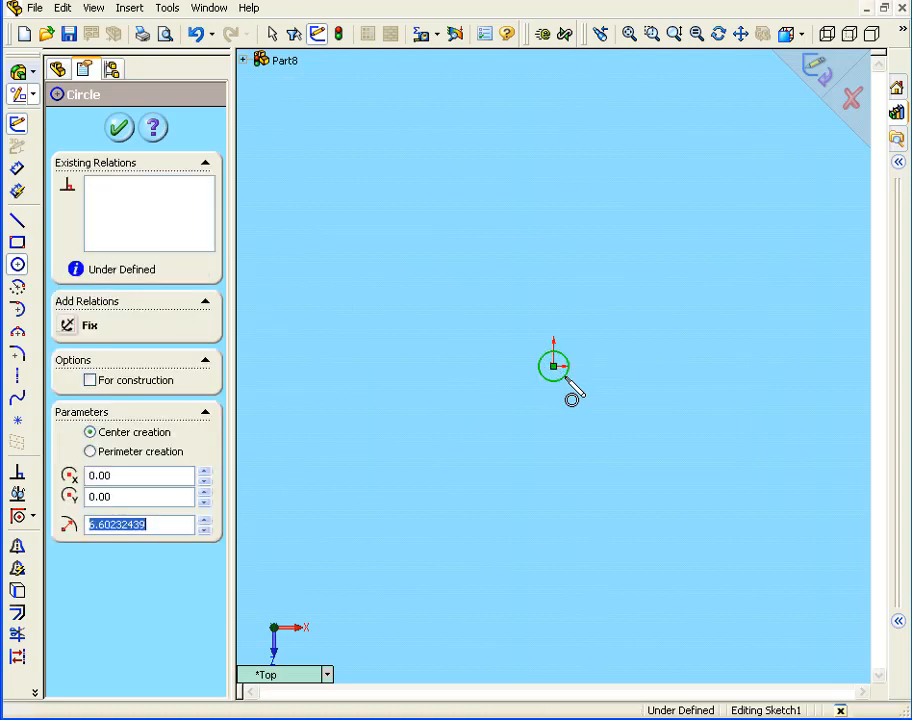
- Dimension the circle's diameter as 10 mm and exit the sketch
left_click(18, 170)
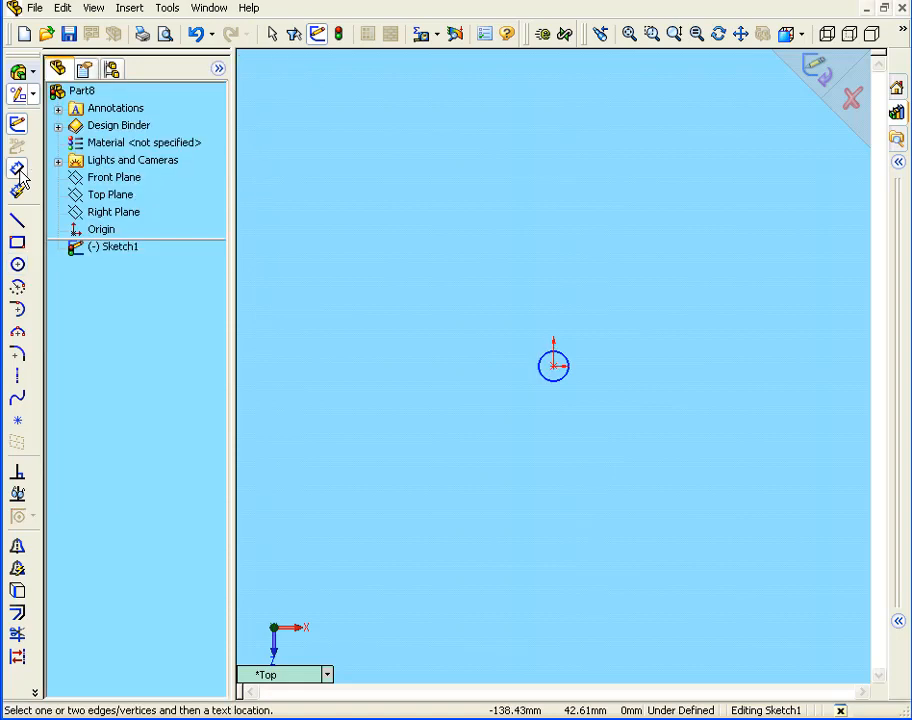
left_click(564, 379)
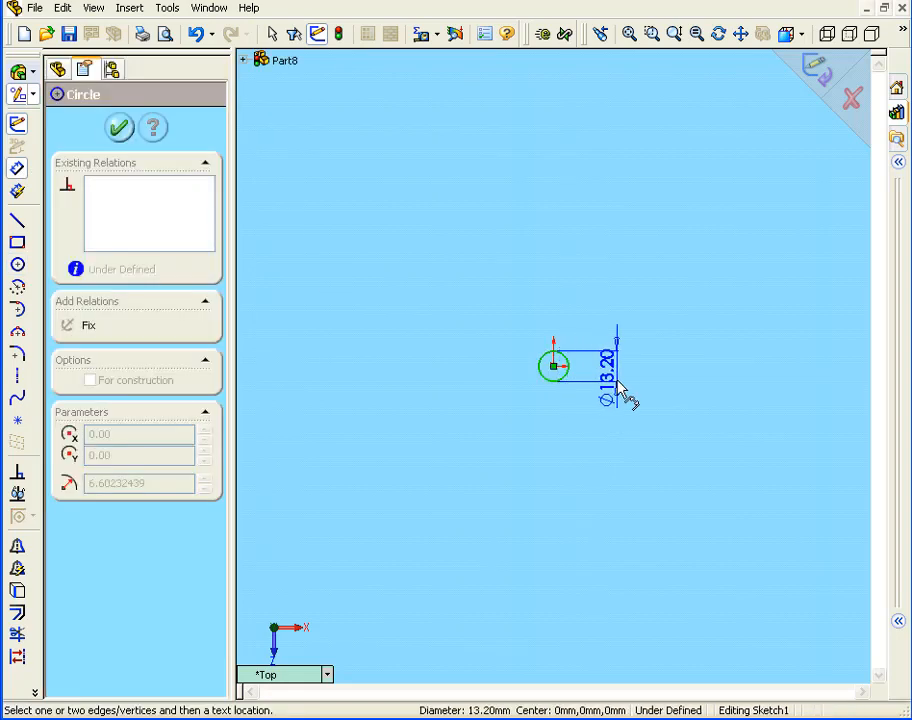
left_click(628, 393)
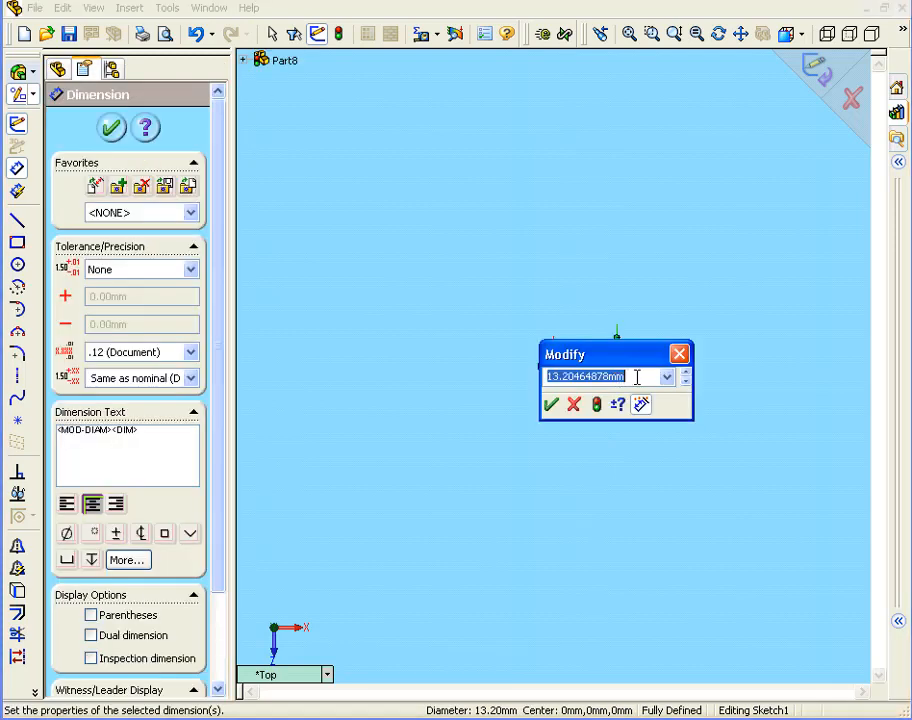
left_click_drag(636, 376, 546, 388)
type("10")
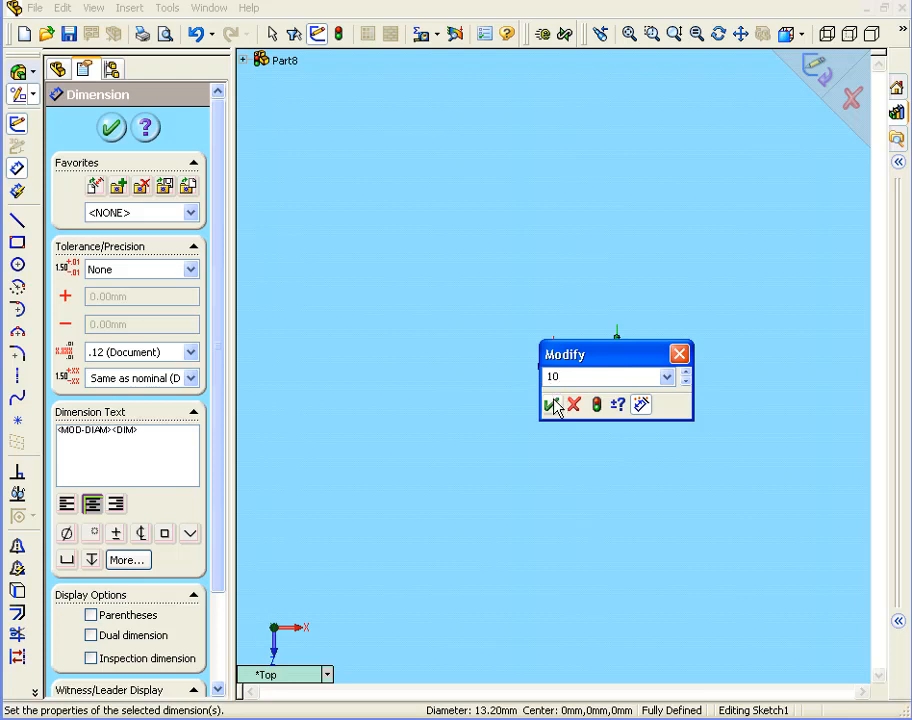
left_click(552, 404)
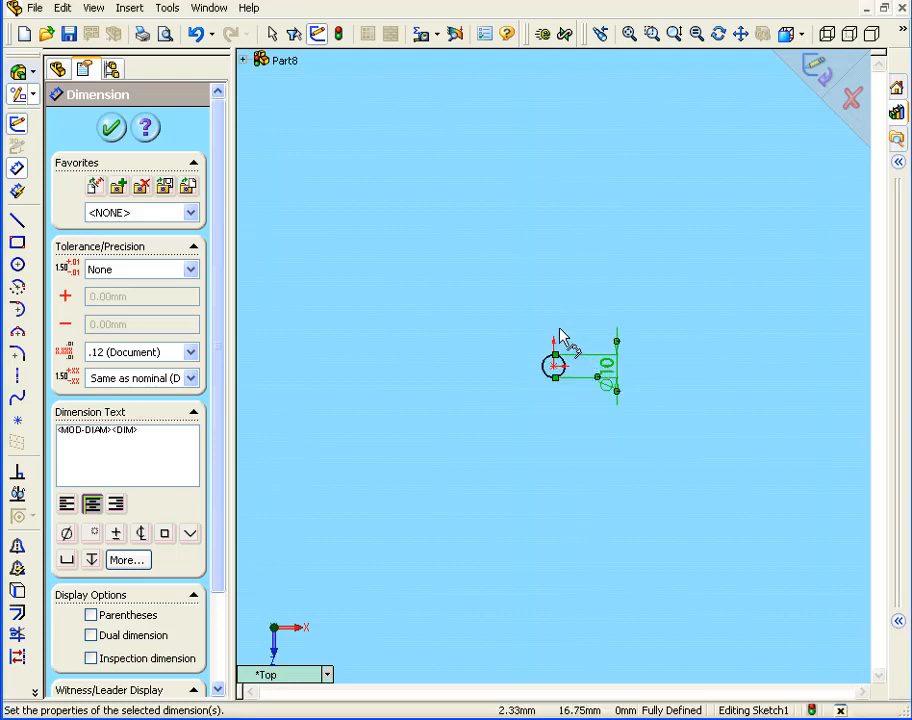
left_click(114, 129)
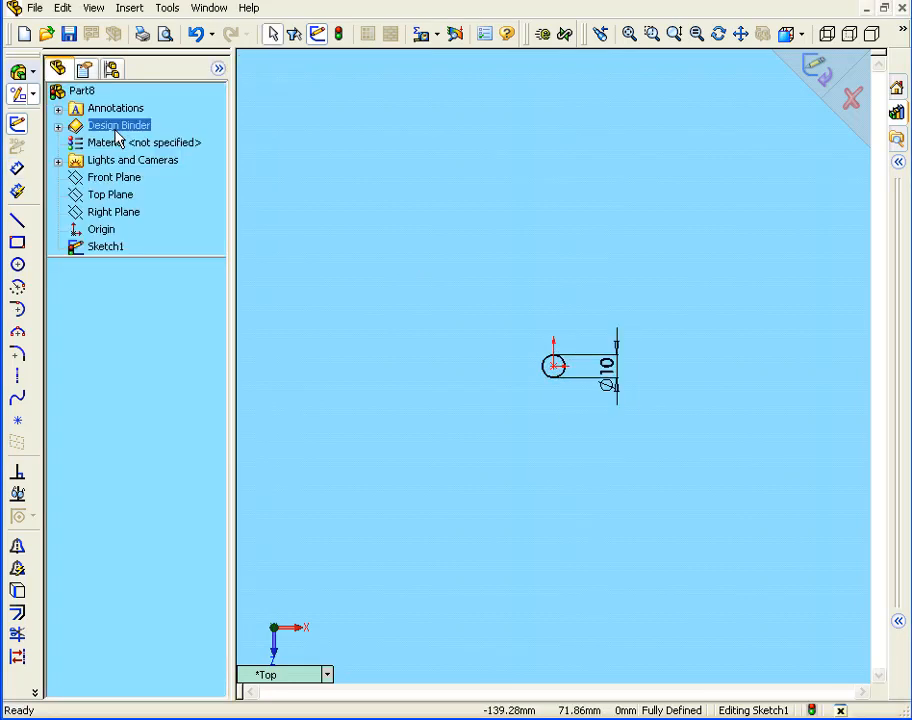
left_click(828, 72)
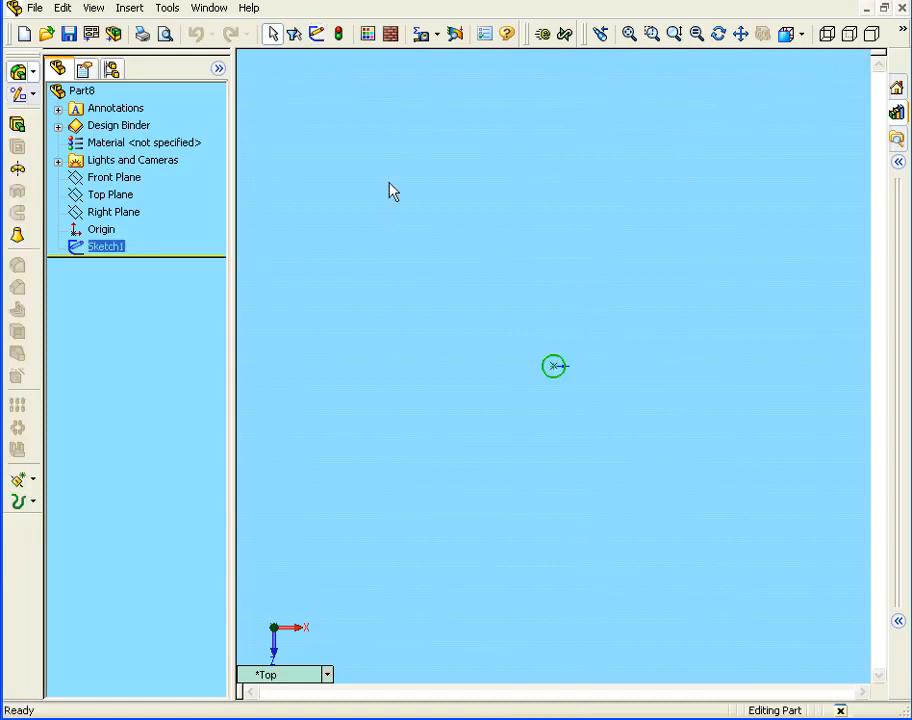
- Start a new 3D sketch with the Line tool active, showing the model in isometric orientation with room around the circle
left_click(16, 96)
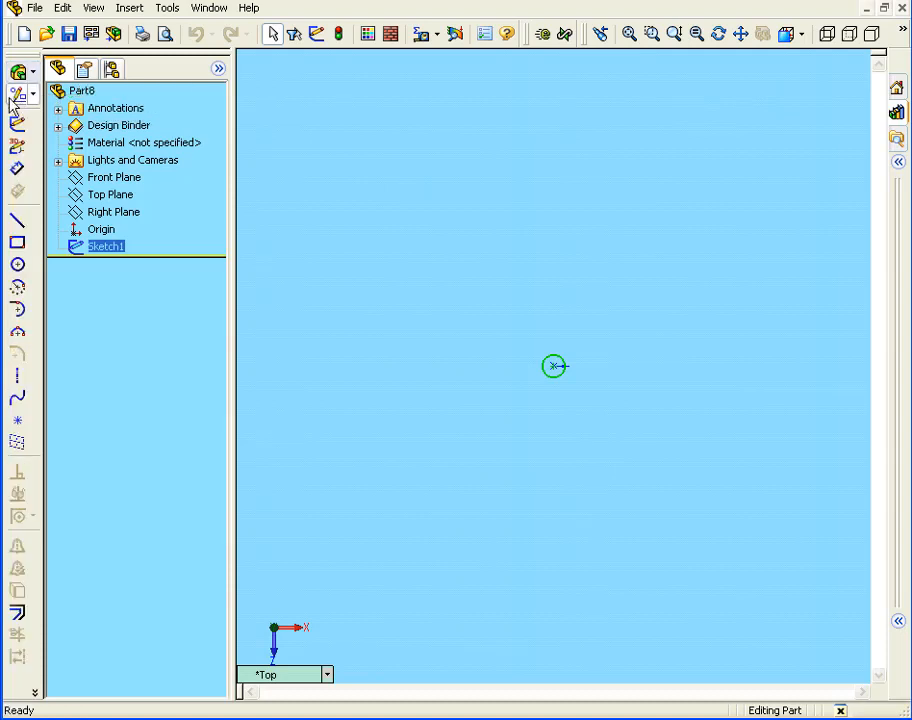
left_click(18, 147)
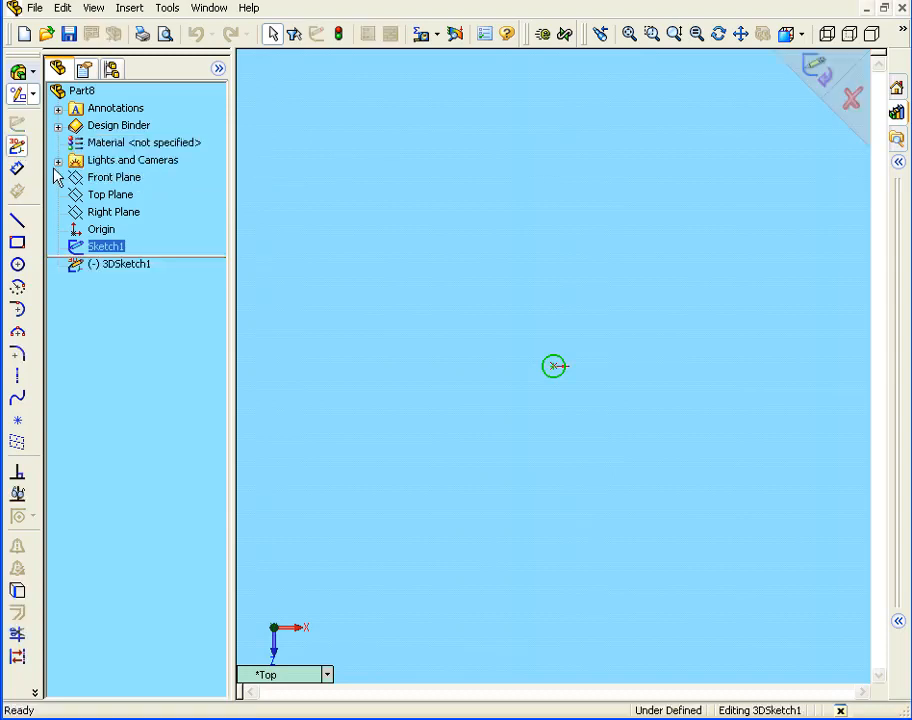
left_click(18, 221)
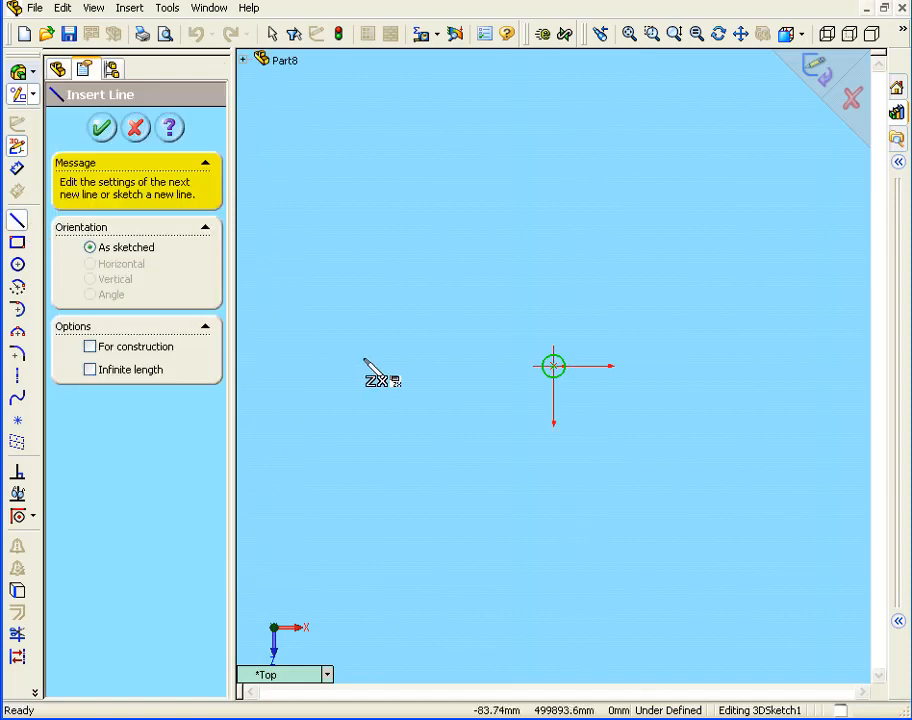
left_click(802, 38)
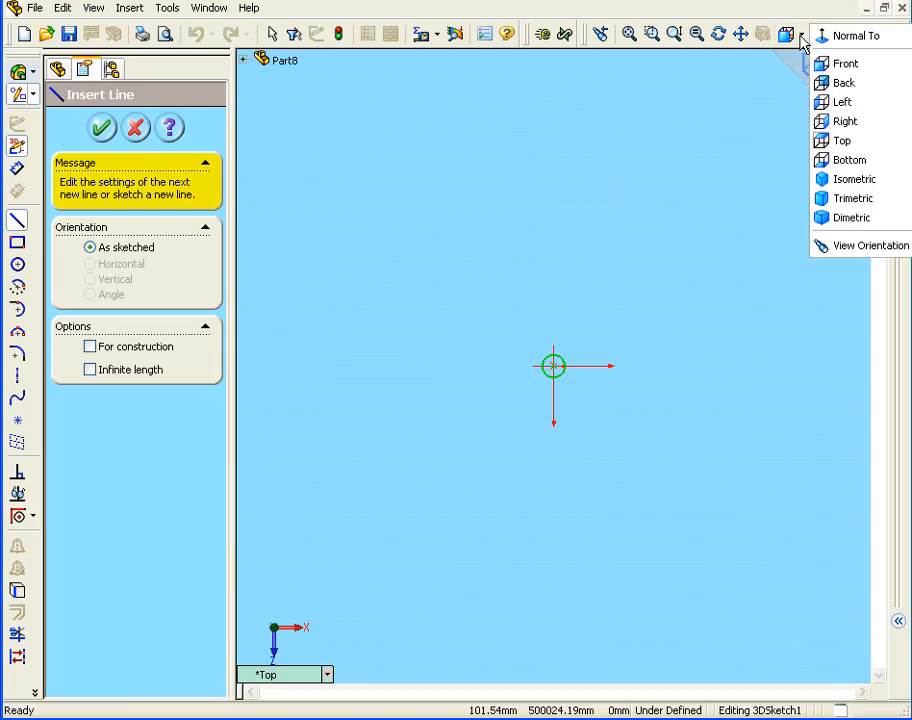
left_click(849, 182)
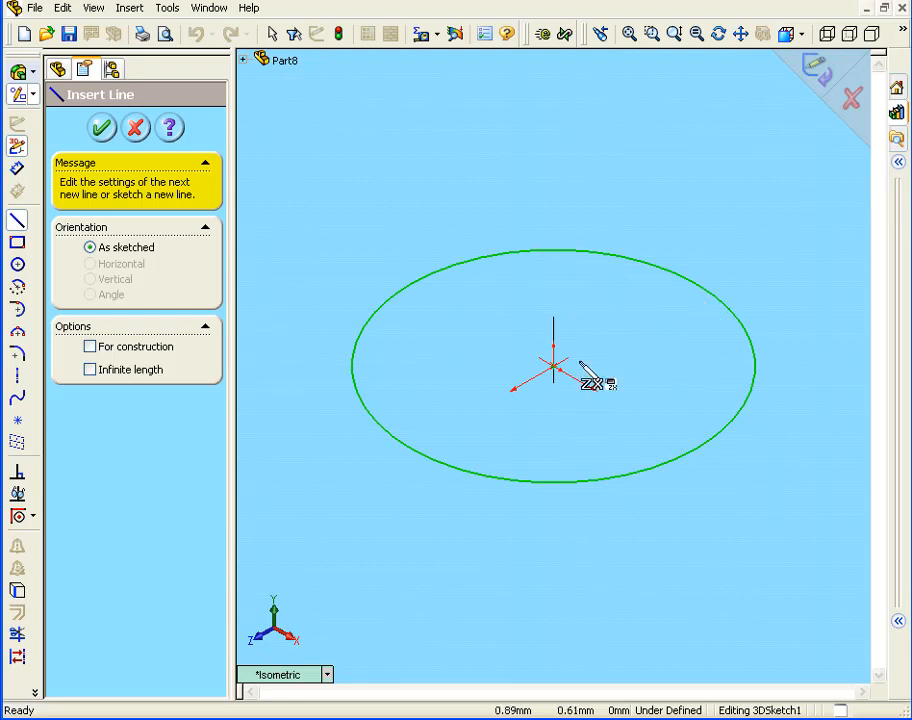
key("z")
key("z")
key("z")
key("z")
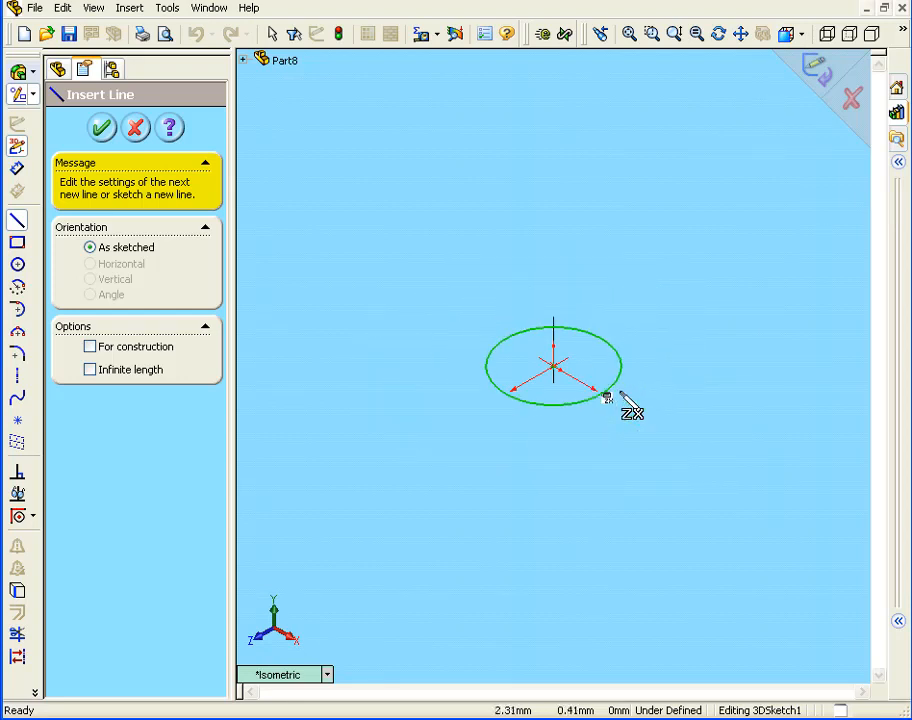
key("z")
key("z")
key("z")
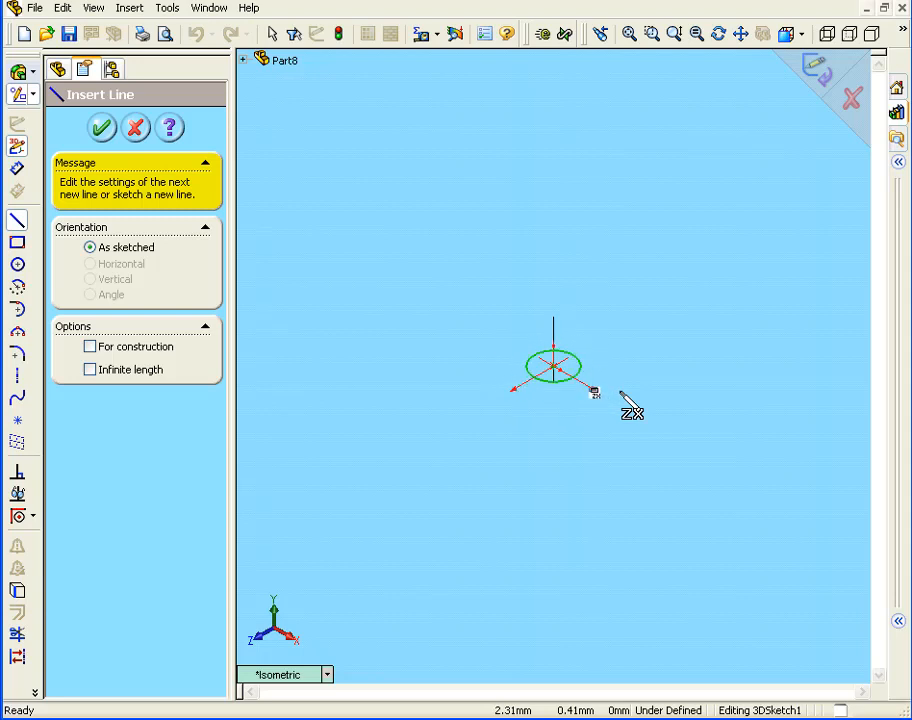
key("z")
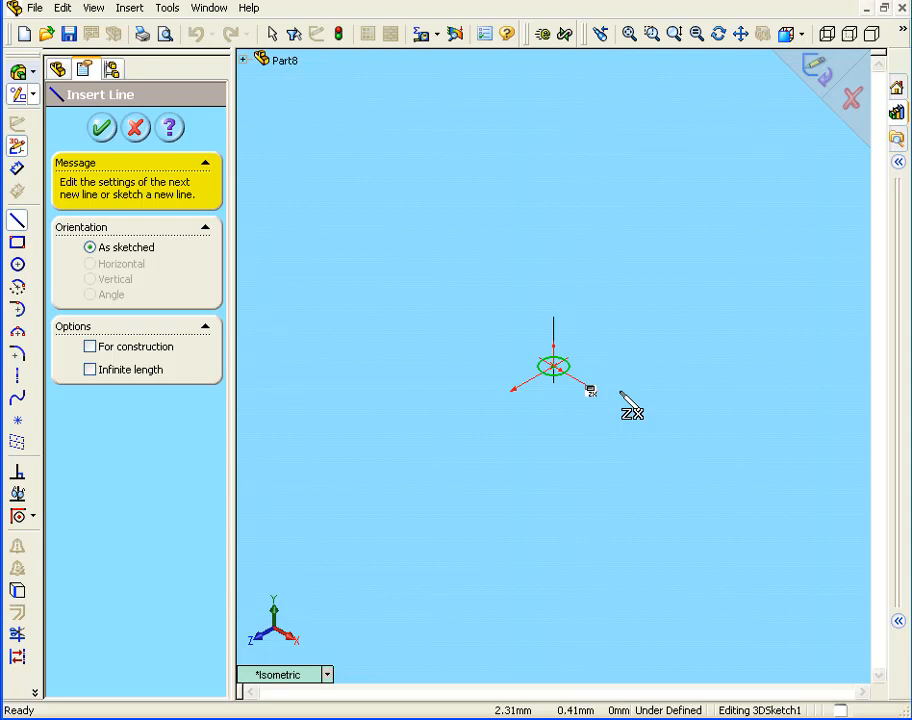
- On the XY plane, sketch a line about 59 mm up from the origin along Y, continued by one about 62 mm along X
key("Tab")
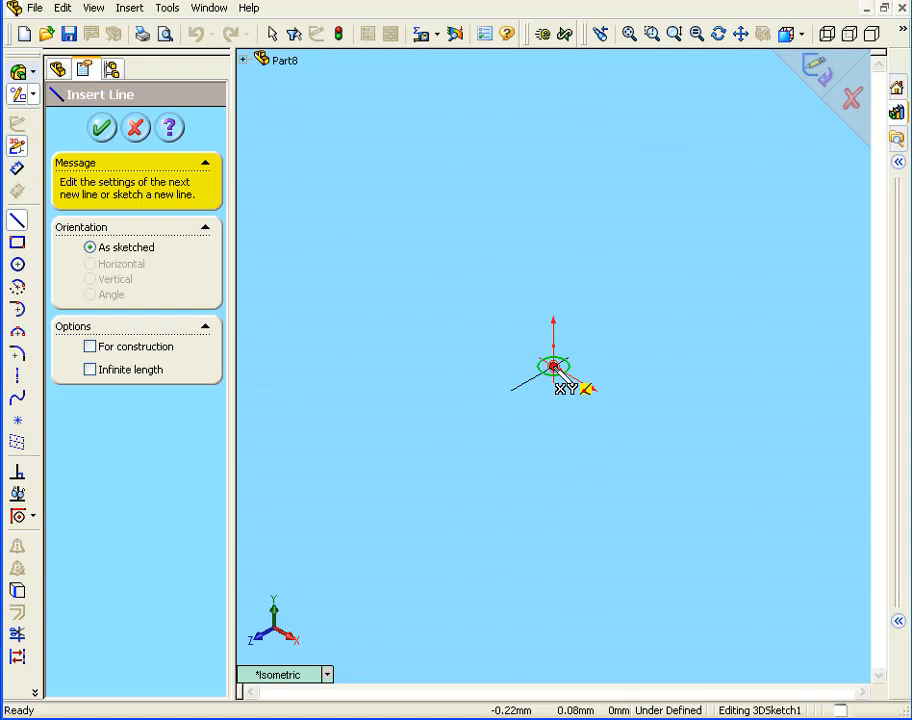
left_click(553, 367)
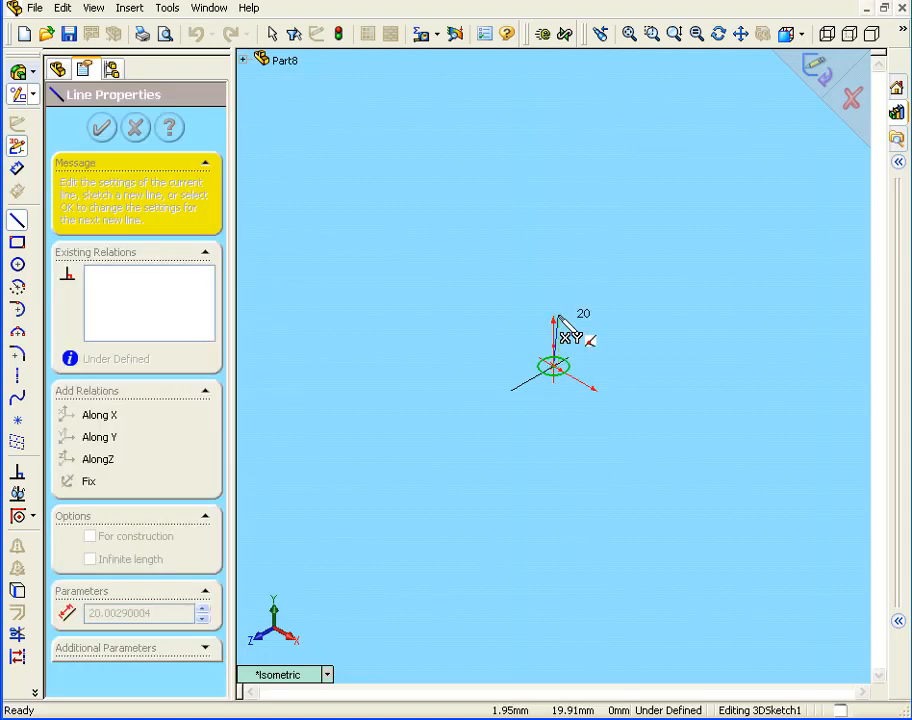
left_click(553, 215)
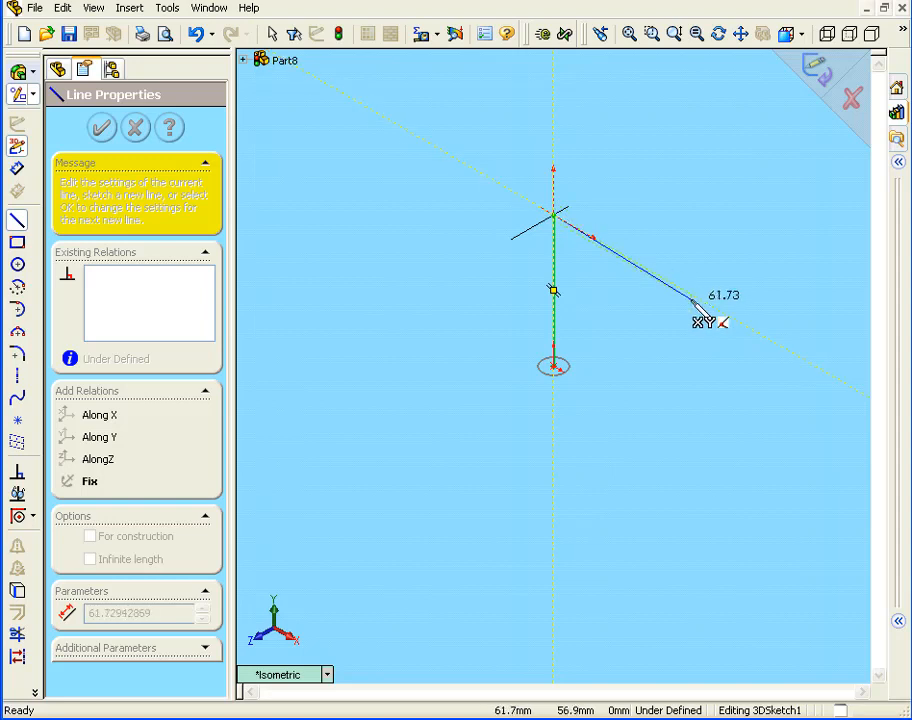
left_click(697, 298)
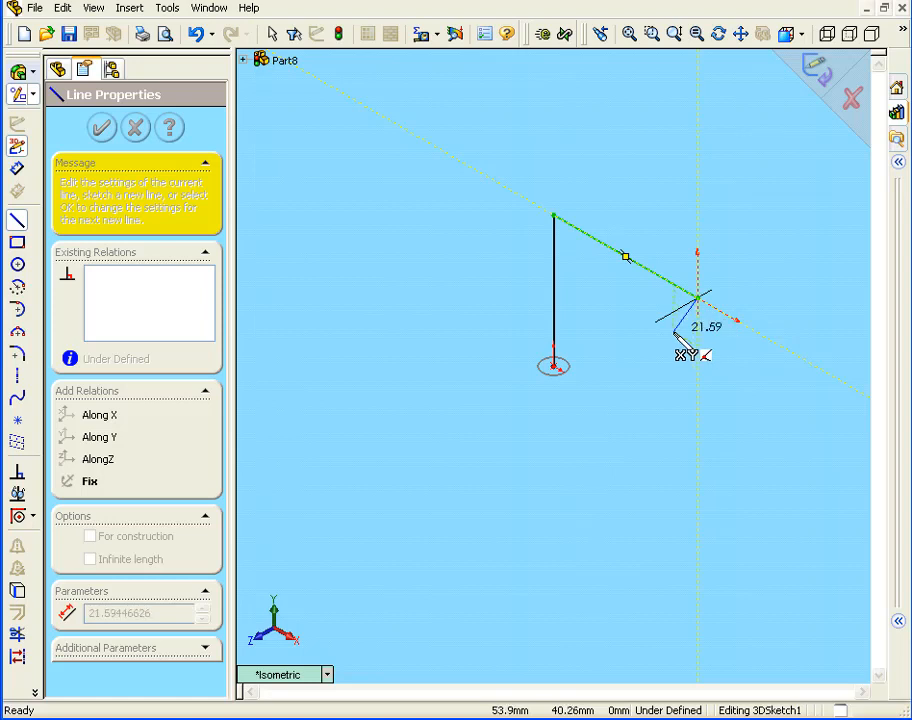
- On the YZ plane, continue with a line about 56 mm along Z and one about 58 mm downward, giving the last an Along Y relation
key("Tab")
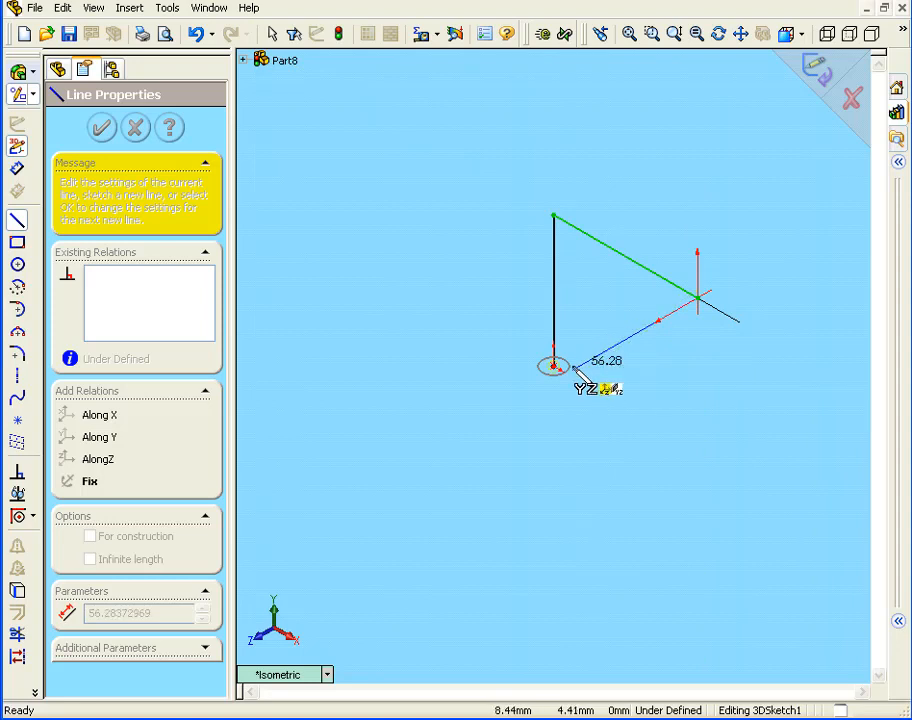
left_click(573, 368)
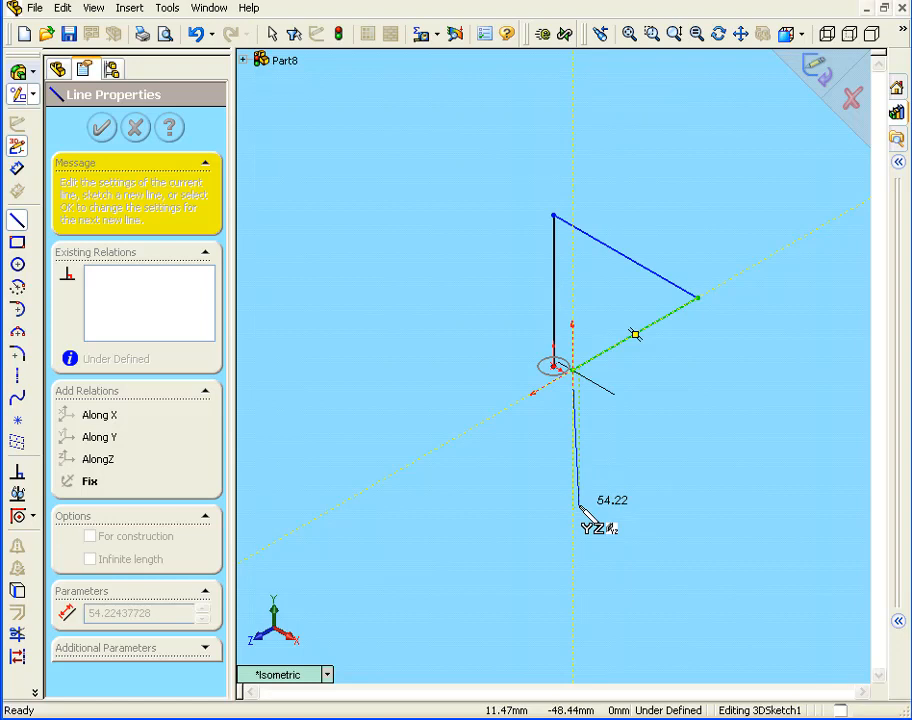
left_click(579, 515)
right_click(582, 522)
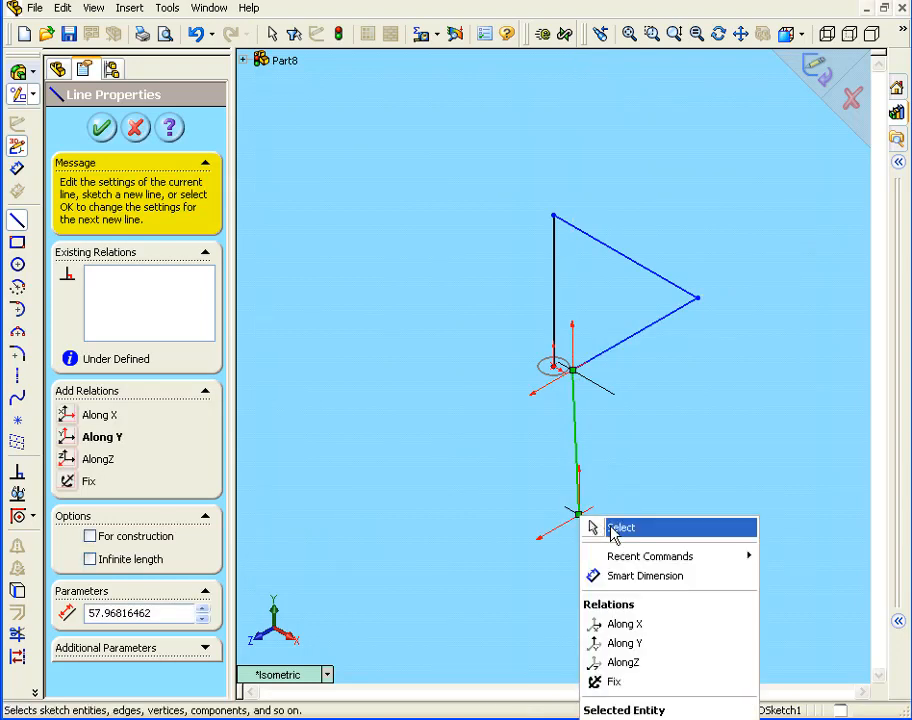
left_click(616, 528)
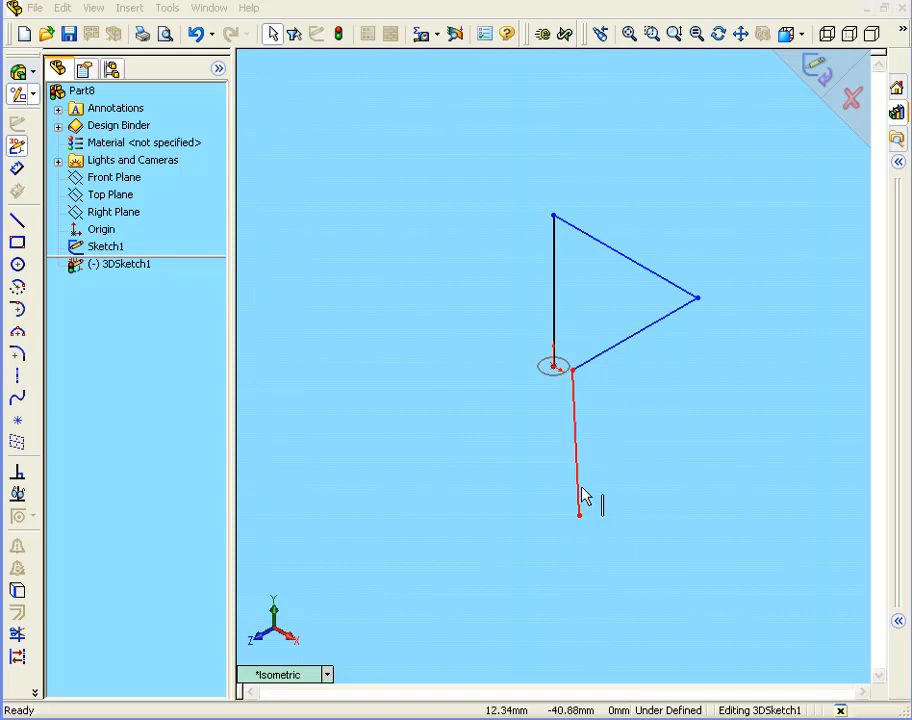
left_click(582, 497)
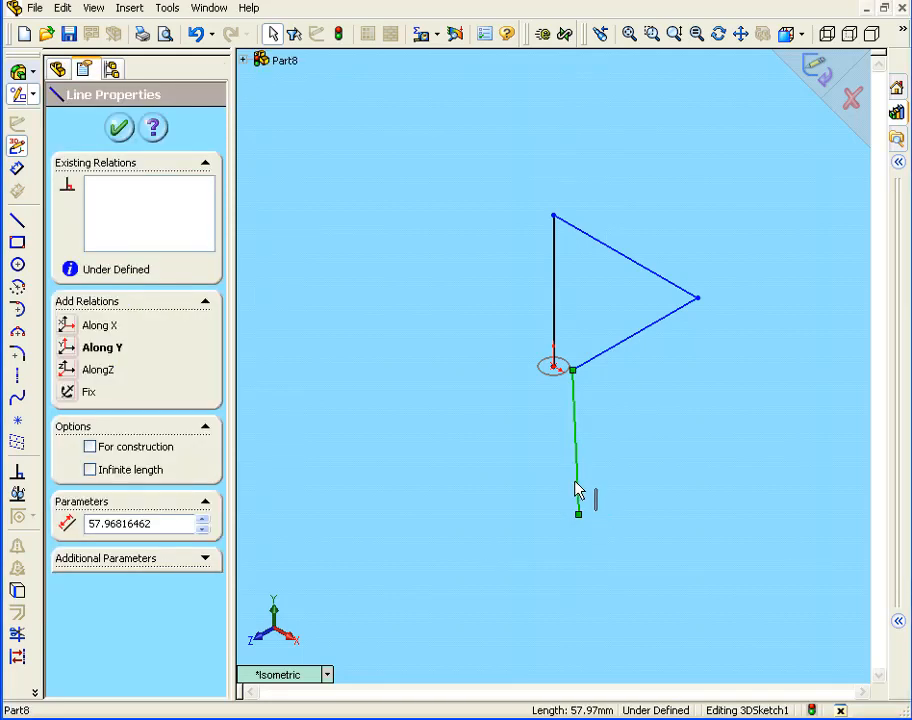
left_click(70, 348)
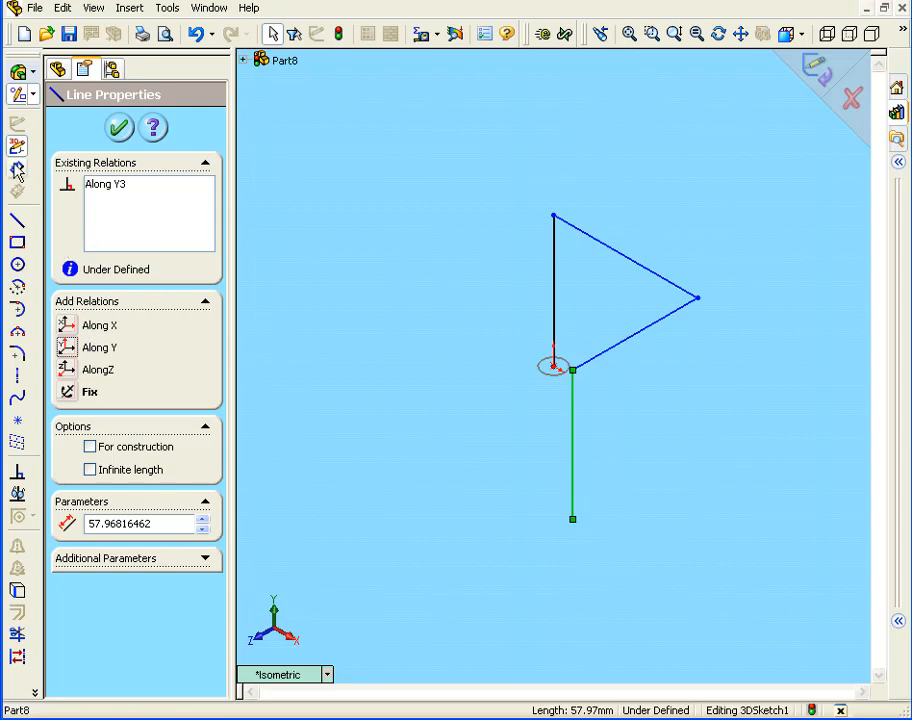
- Dimension the vertical line rising from the origin and set its length to 60 mm
left_click(17, 170)
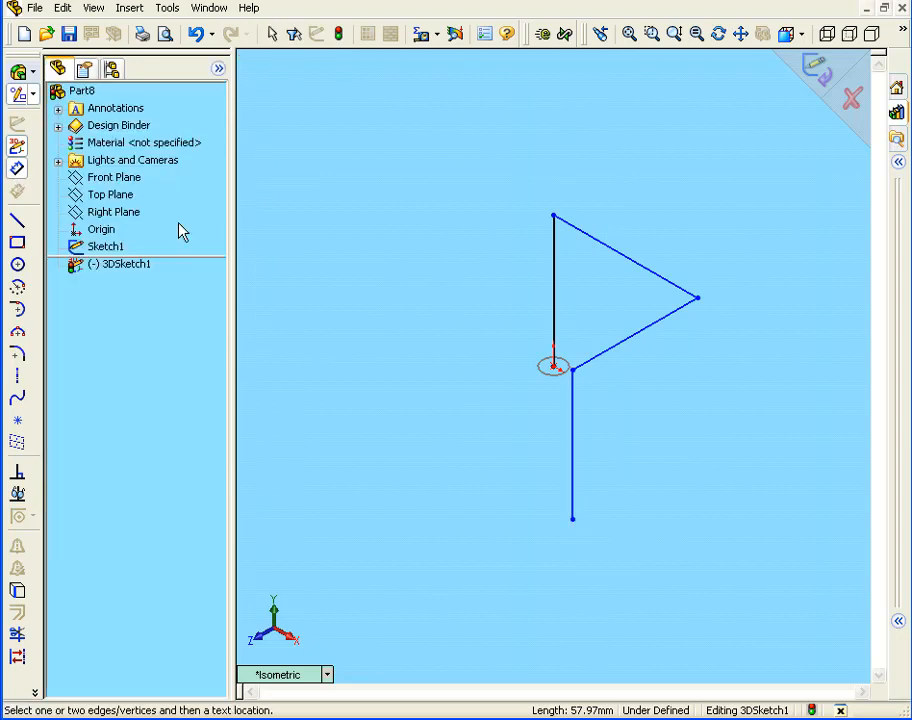
left_click(554, 309)
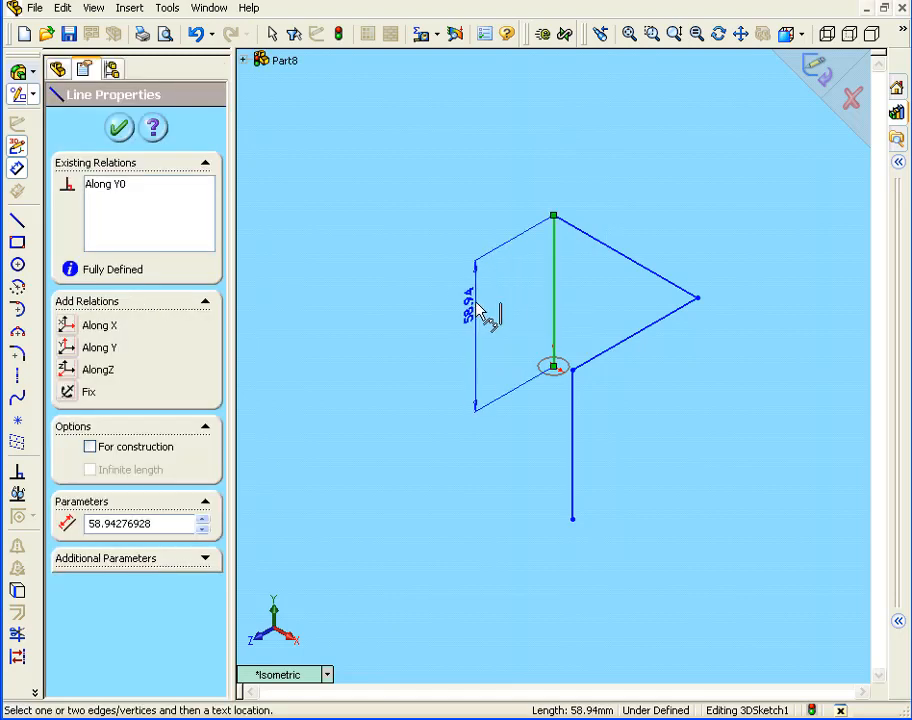
left_click(480, 310)
left_click_drag(497, 299, 383, 297)
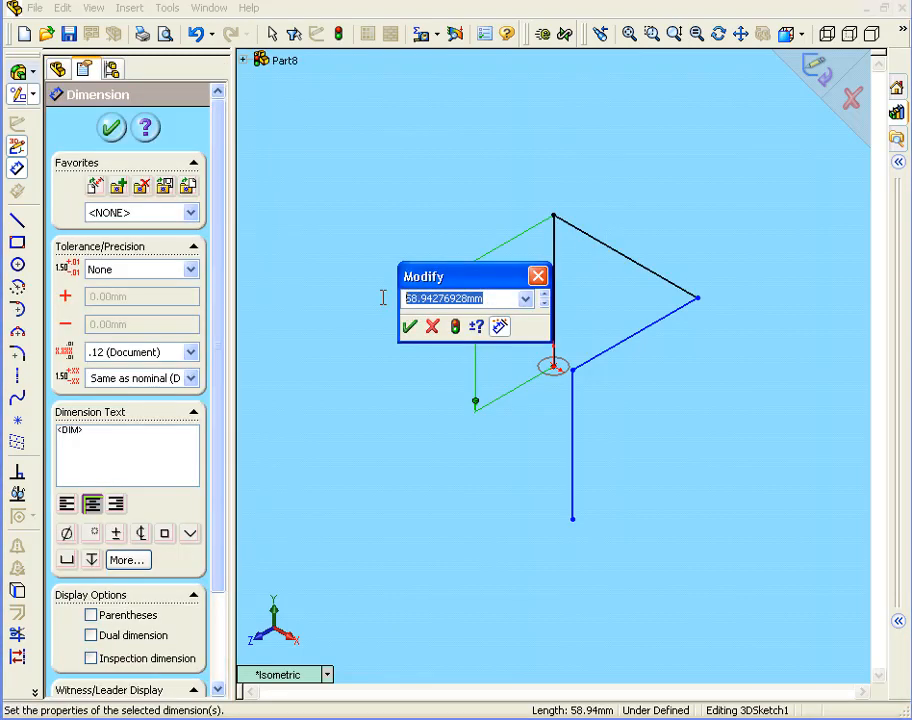
type("60")
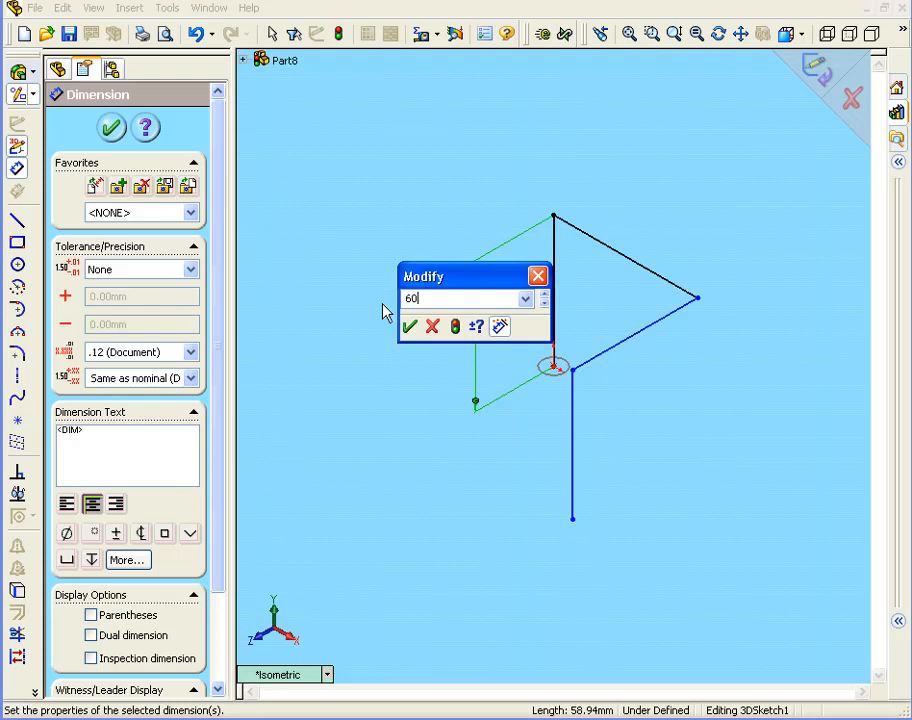
left_click(415, 327)
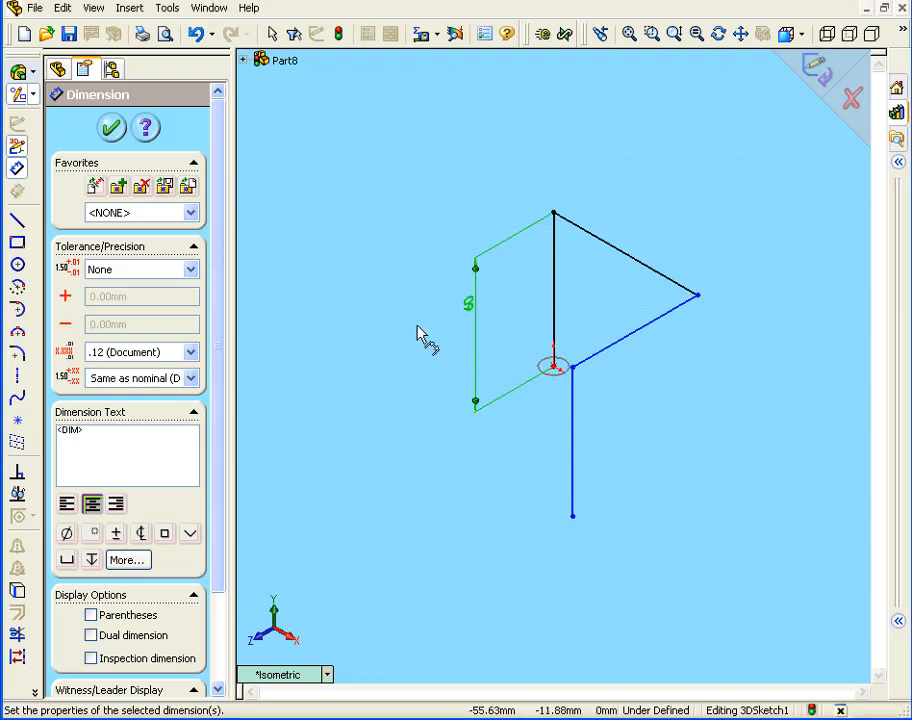
- Dimension the path's line along X and set its length to 60 mm
left_click(632, 265)
left_click(700, 205)
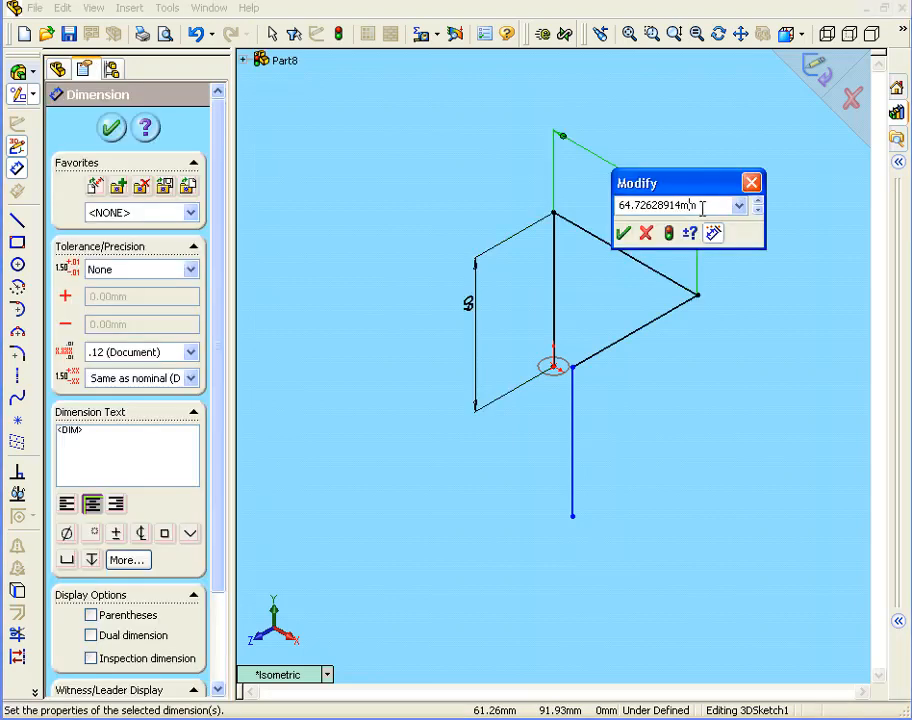
double_click(700, 205)
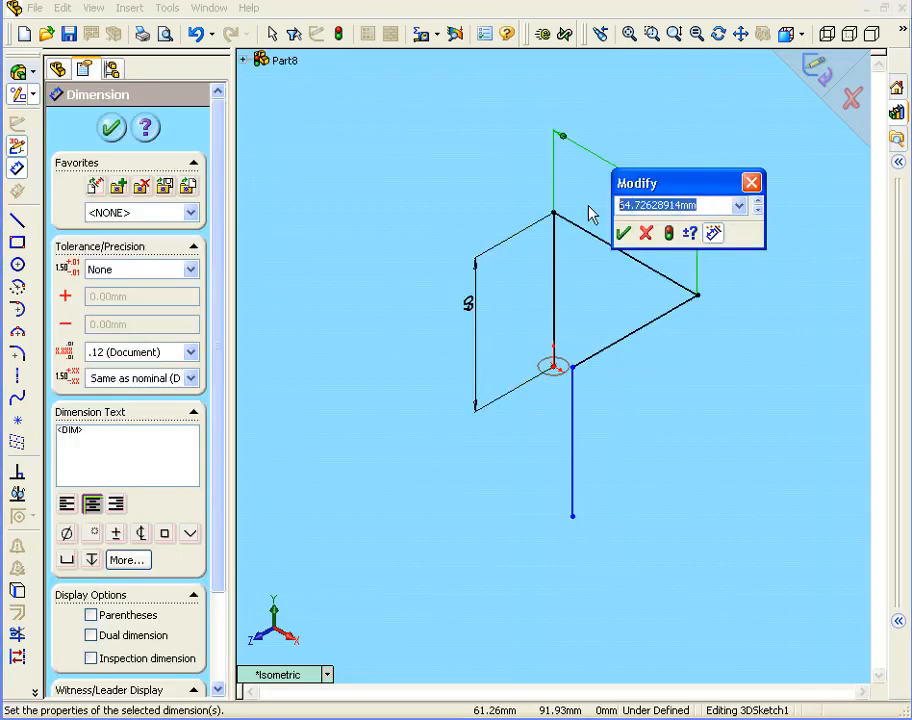
type("60")
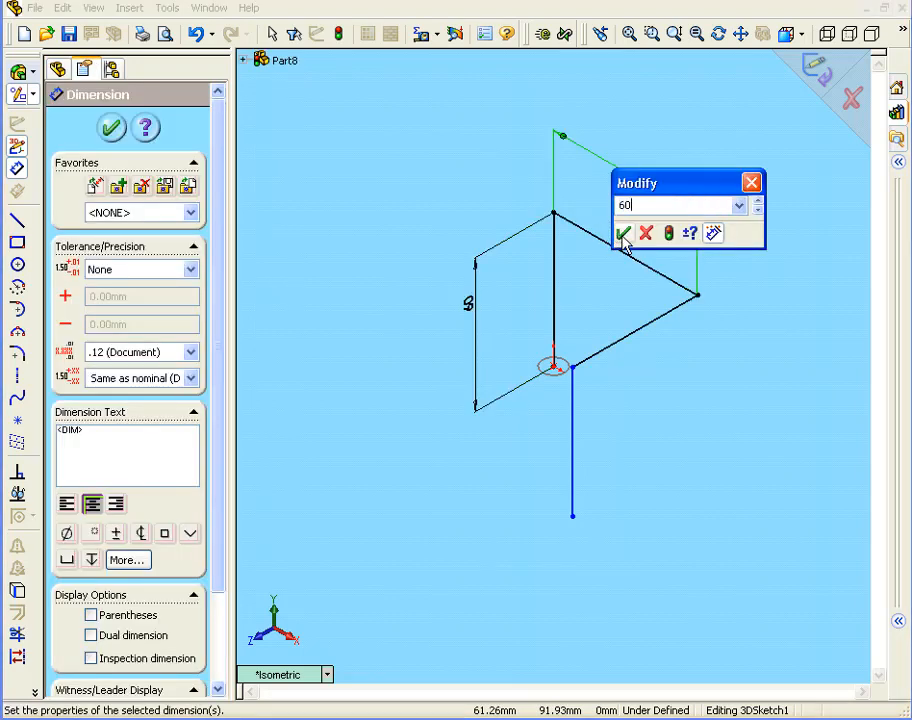
left_click(623, 236)
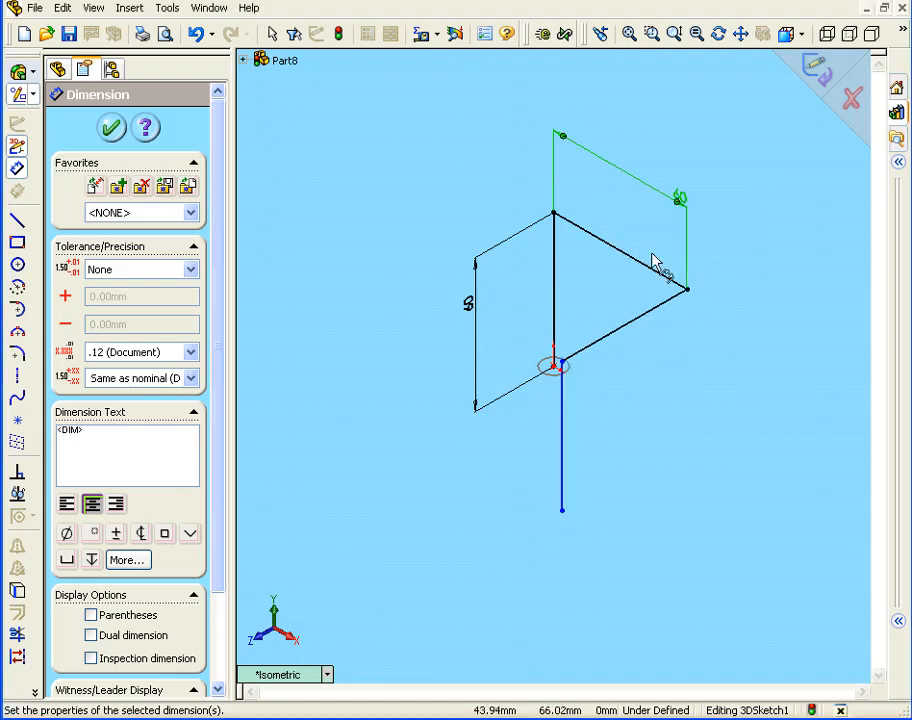
- Dimension the path's line along Z and set its length to 60 mm
left_click(630, 344)
left_click(680, 380)
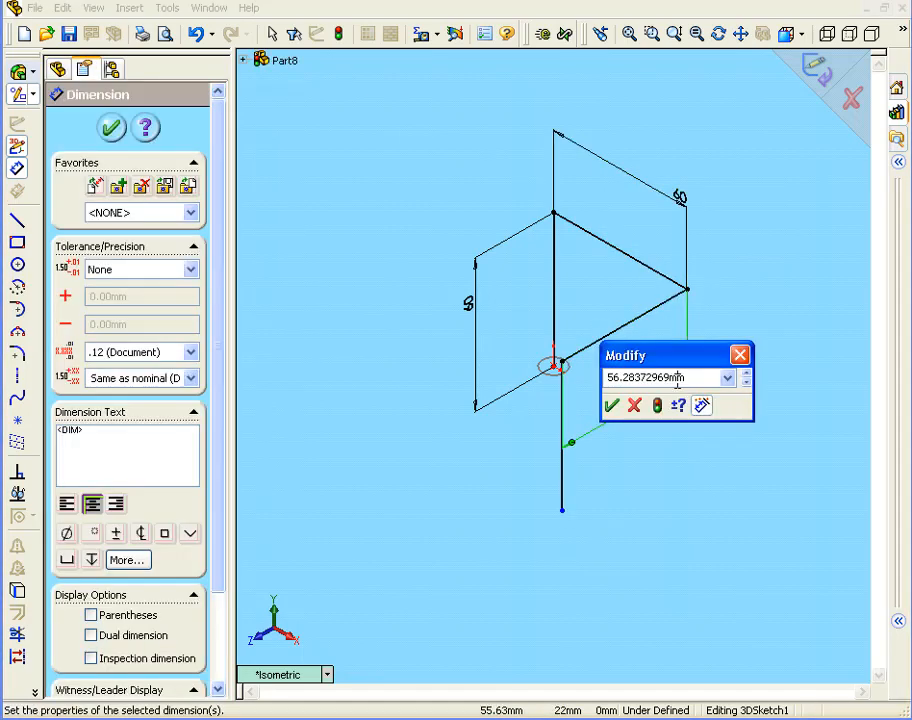
left_click_drag(698, 376, 590, 383)
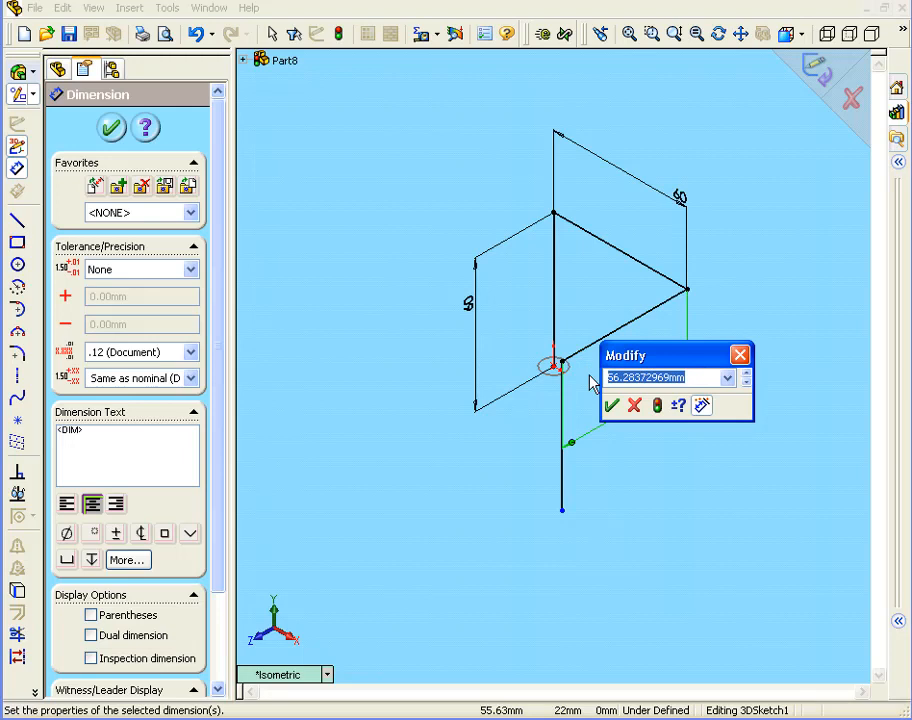
type("60")
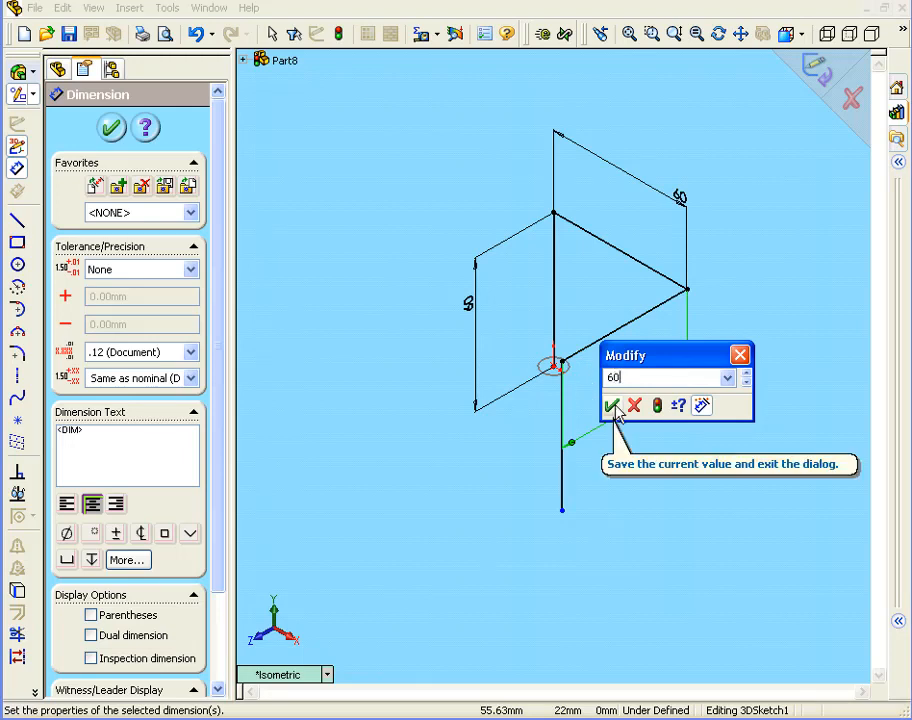
left_click(613, 406)
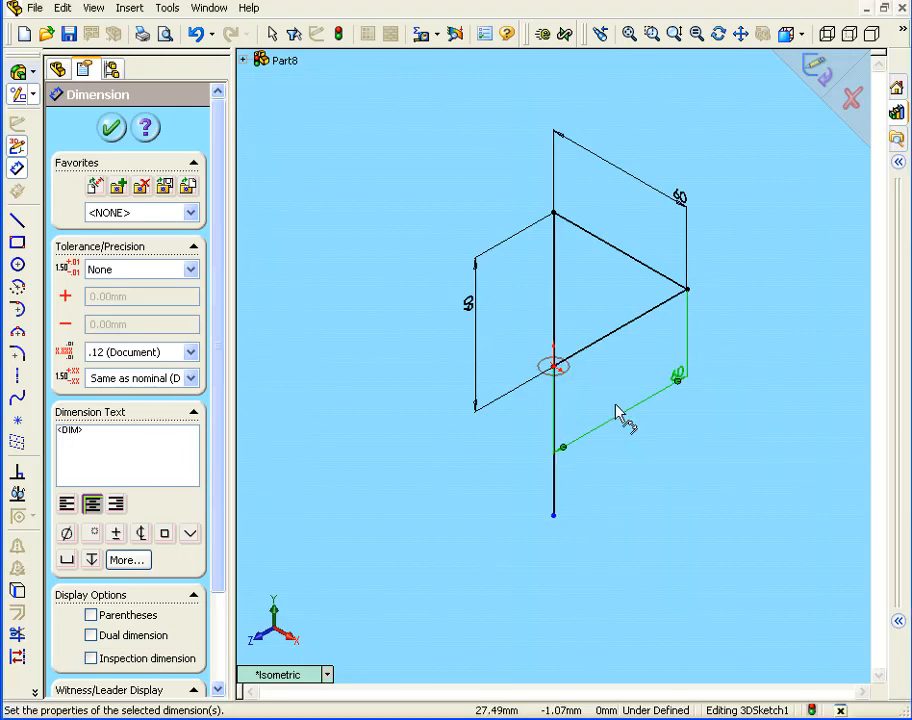
- Dimension the final downward line of the path and set its length to 60 mm
left_click(556, 478)
left_click(498, 480)
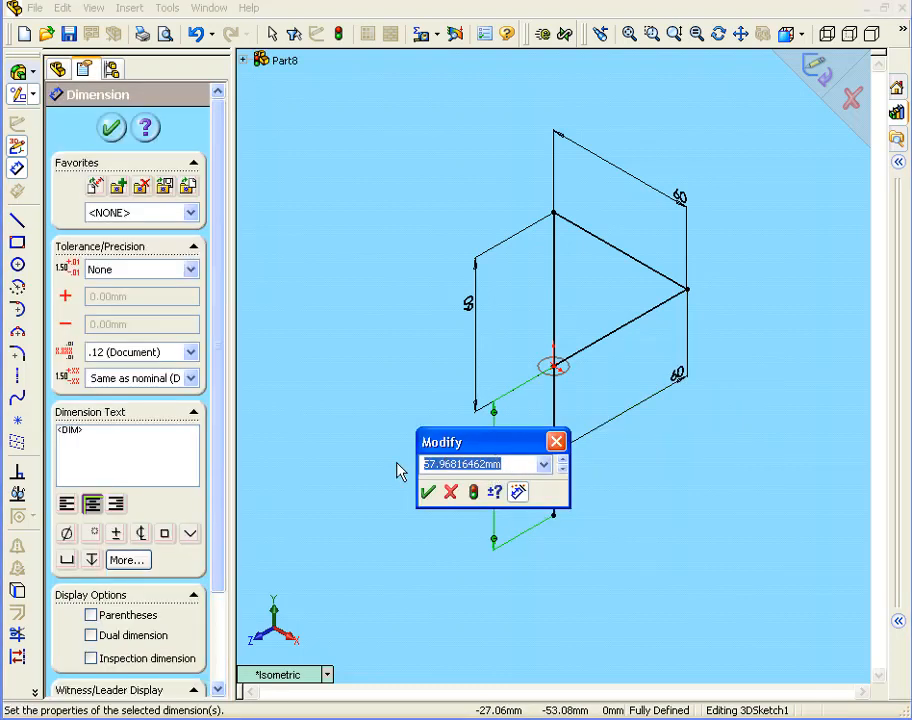
type("60")
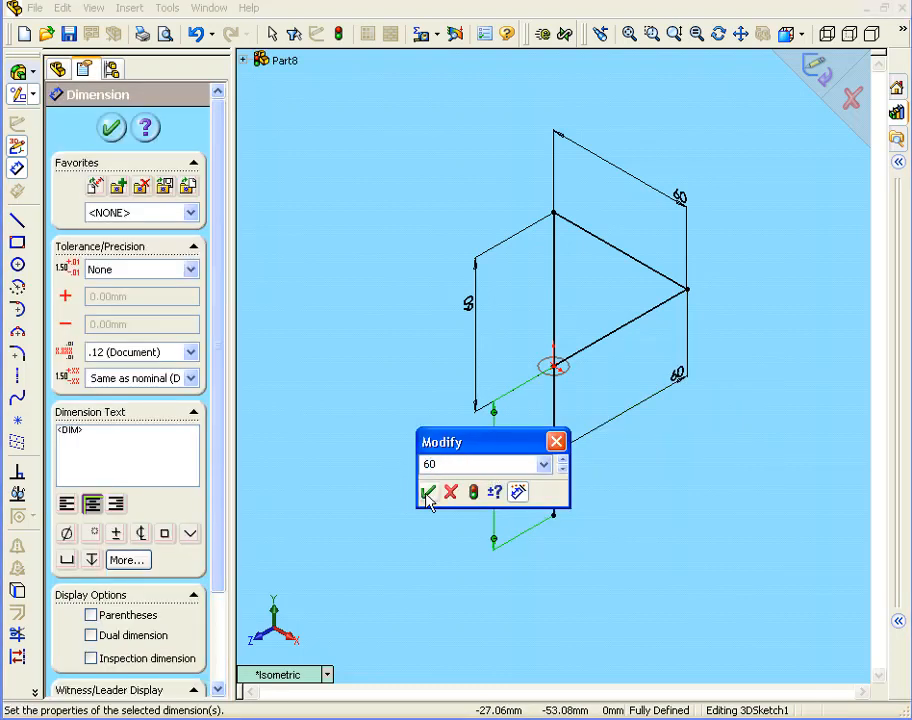
left_click(428, 492)
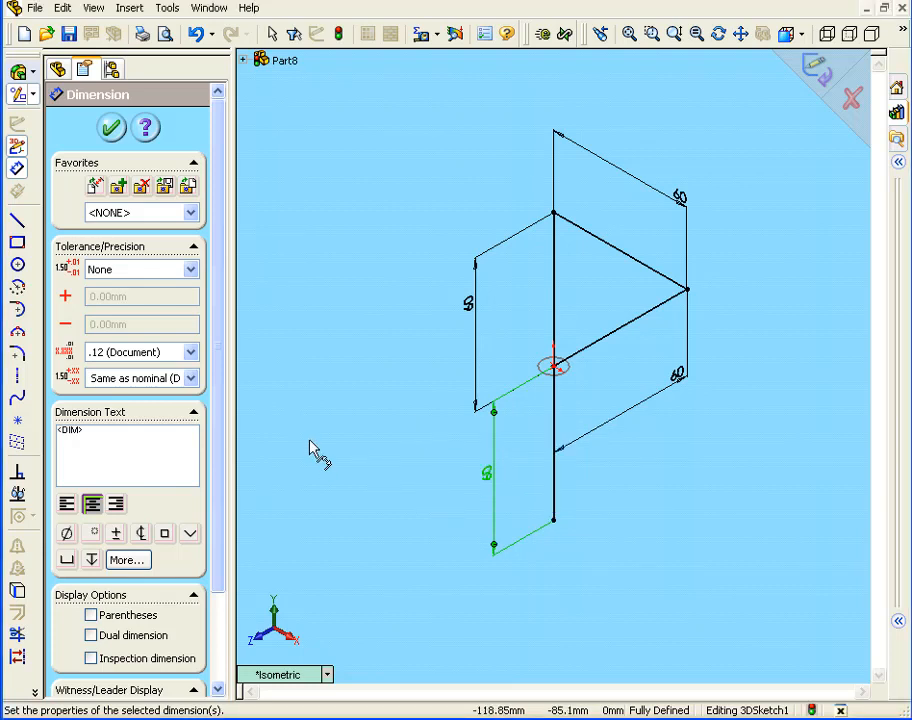
- Round all three corners of the 3D path with 15 mm sketch fillets and exit the sketch
left_click(17, 354)
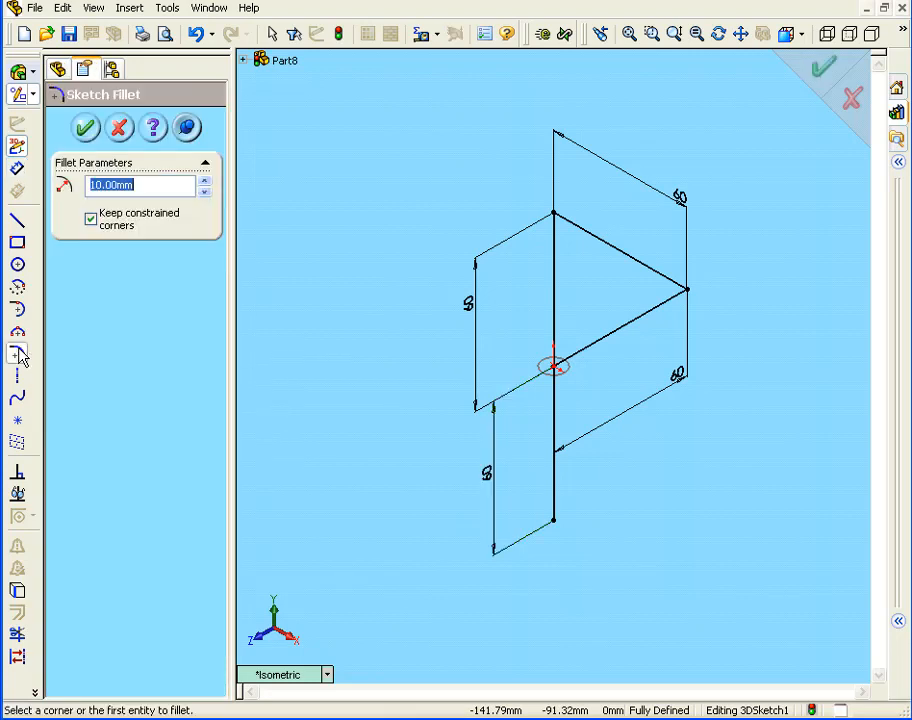
left_click(92, 185)
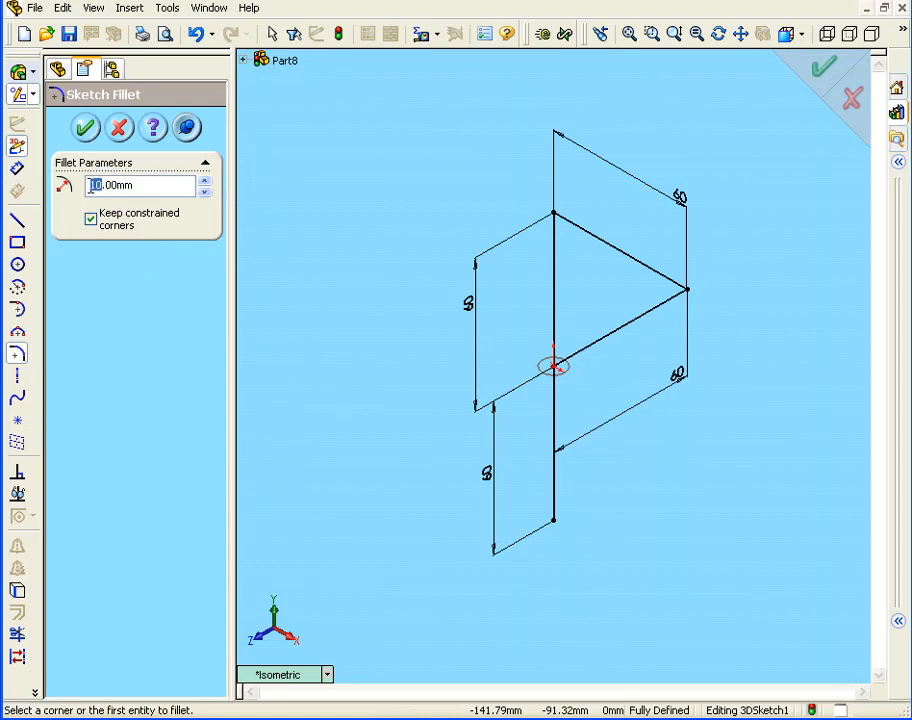
type("1")
left_click(556, 218)
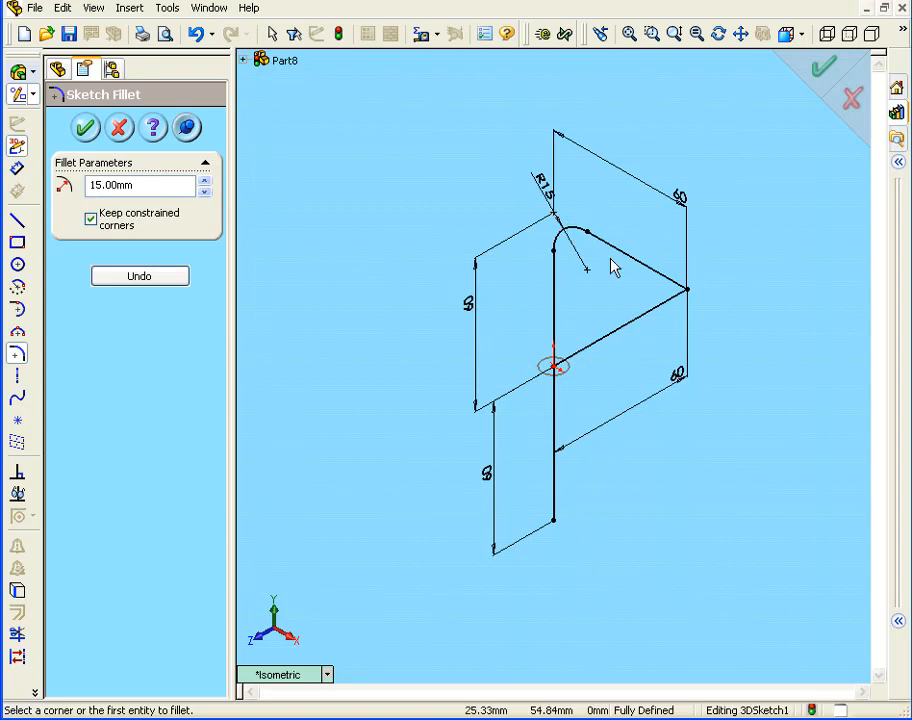
left_click(676, 288)
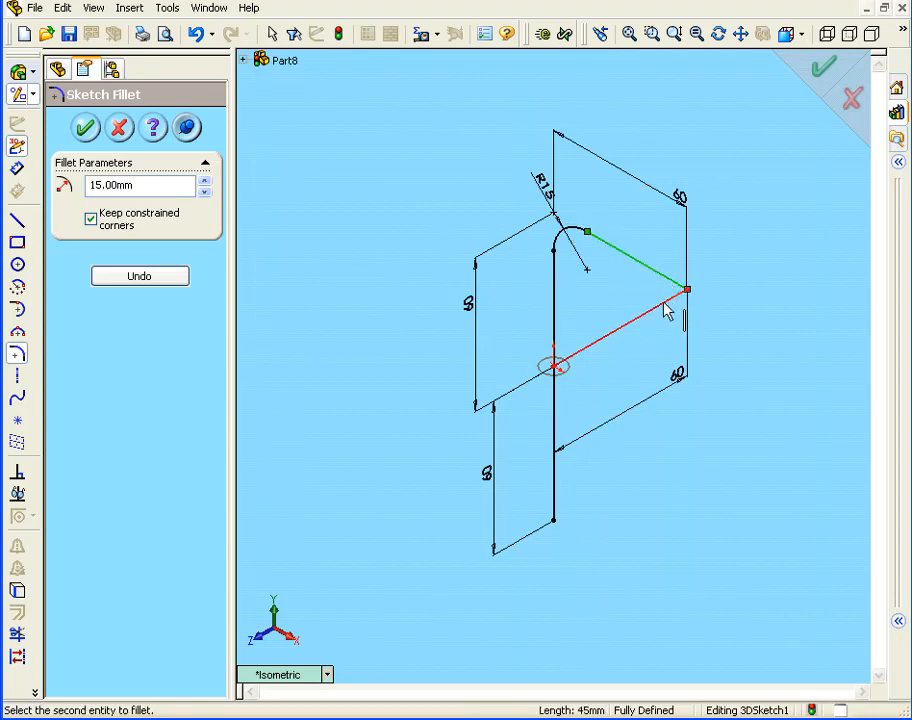
left_click(667, 311)
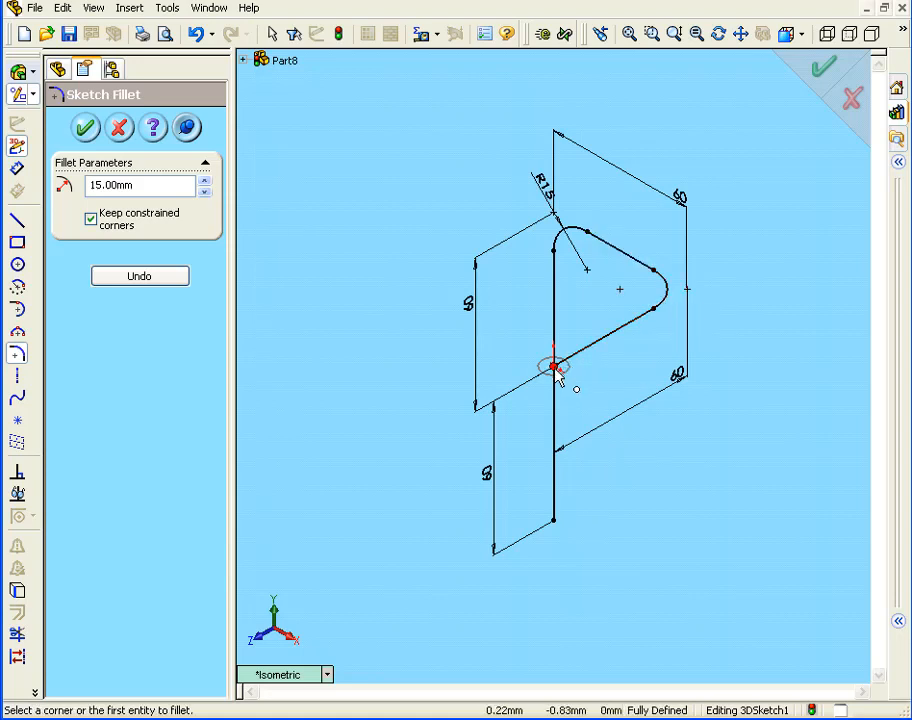
middle_click_drag(556, 398, 592, 401)
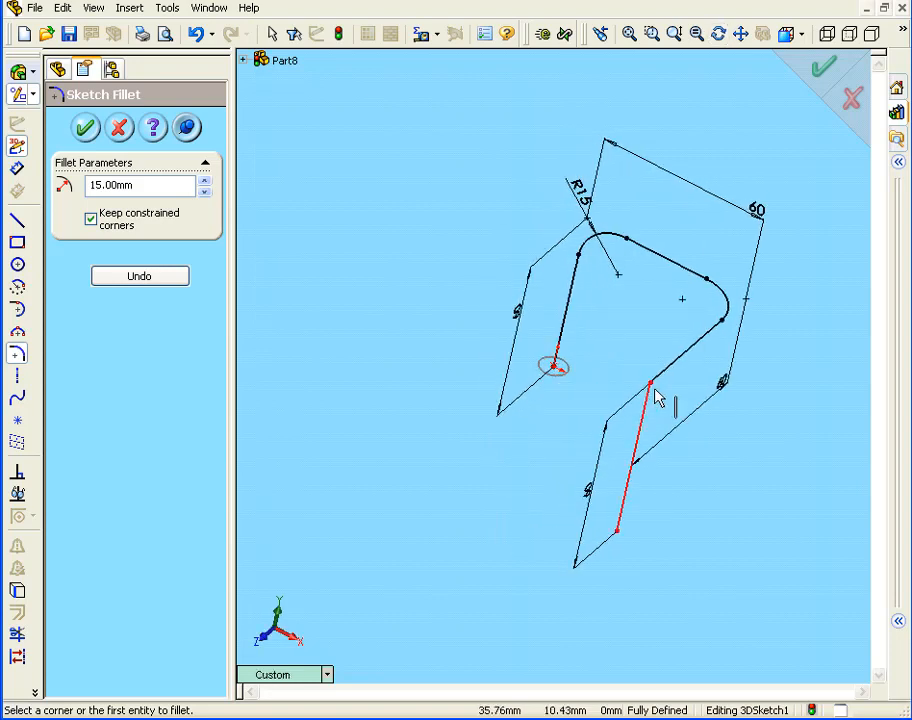
mouse_move(678, 393)
middle_mouse_down()
mouse_move(617, 386)
mouse_move(602, 364)
mouse_move(647, 370)
mouse_move(662, 387)
middle_mouse_up()
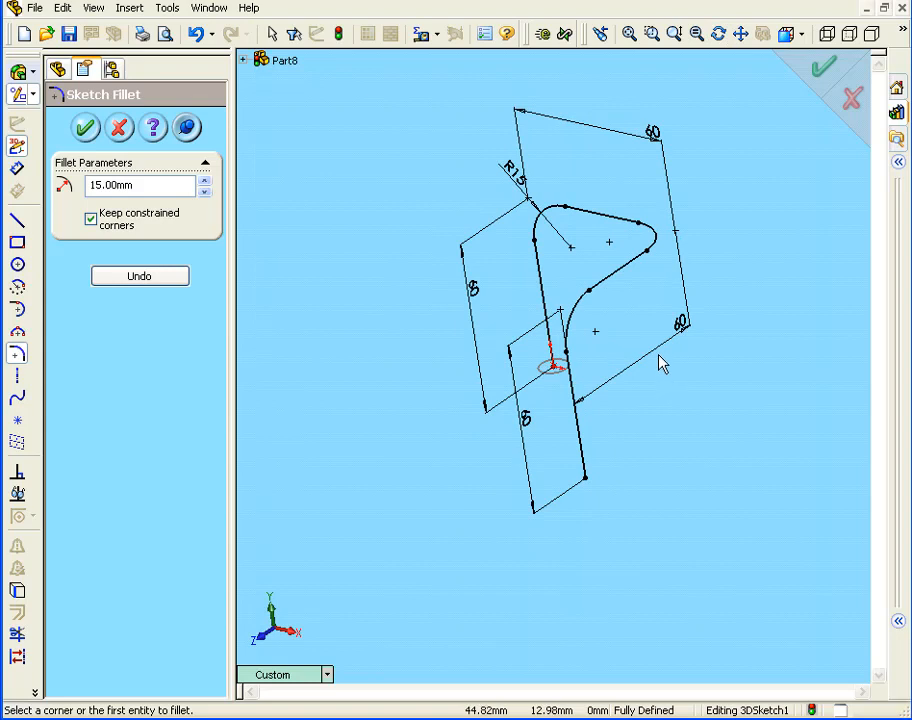
left_click(822, 72)
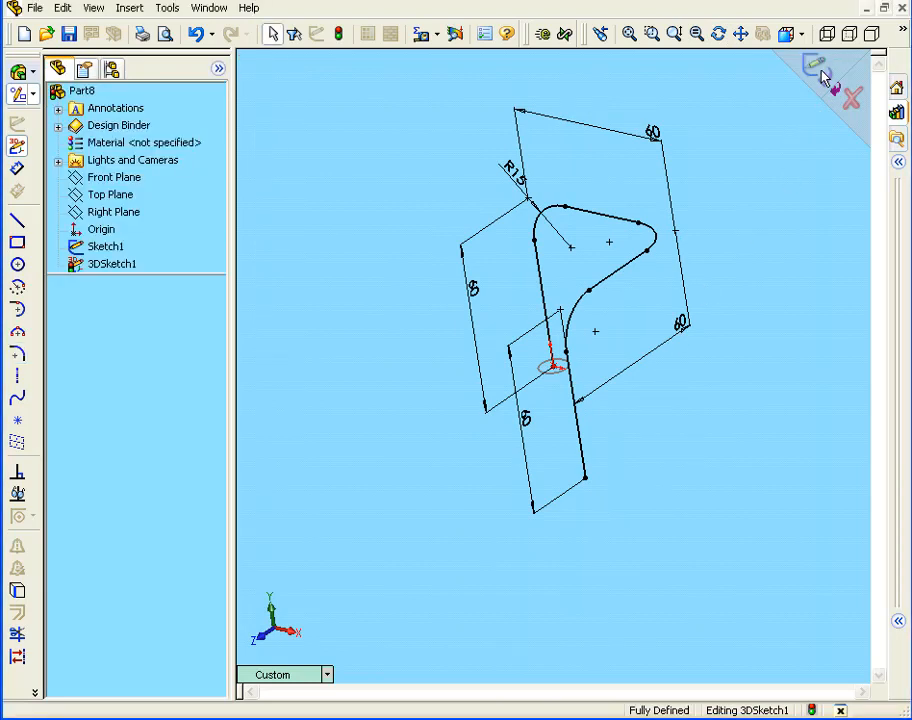
left_click(819, 70)
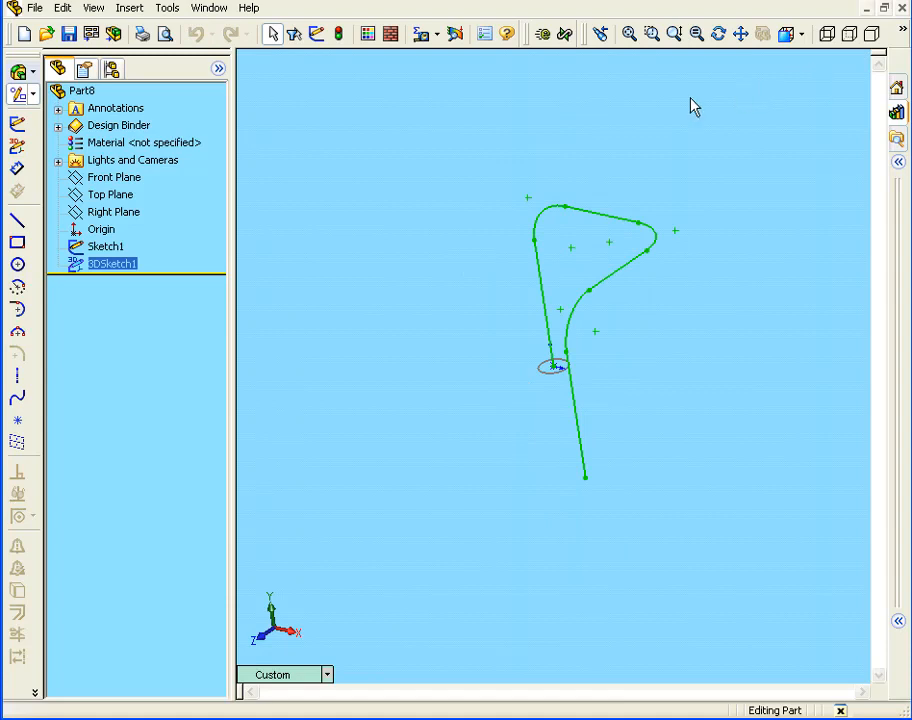
- Sweep the circular profile Sketch1 along the path 3DSketch1 to create the solid bent rod
left_click(17, 73)
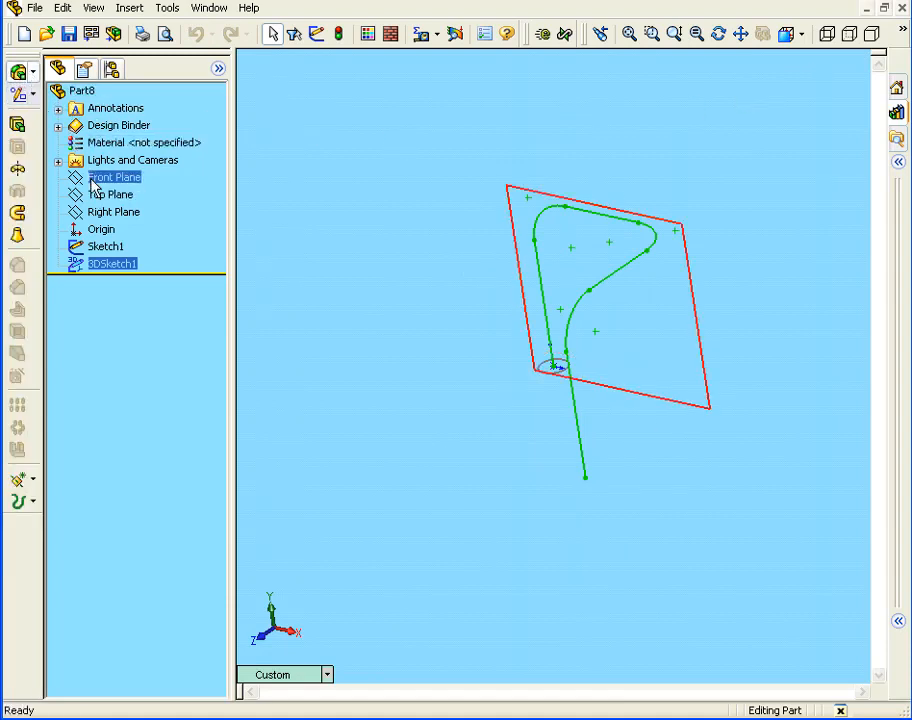
left_click(18, 216)
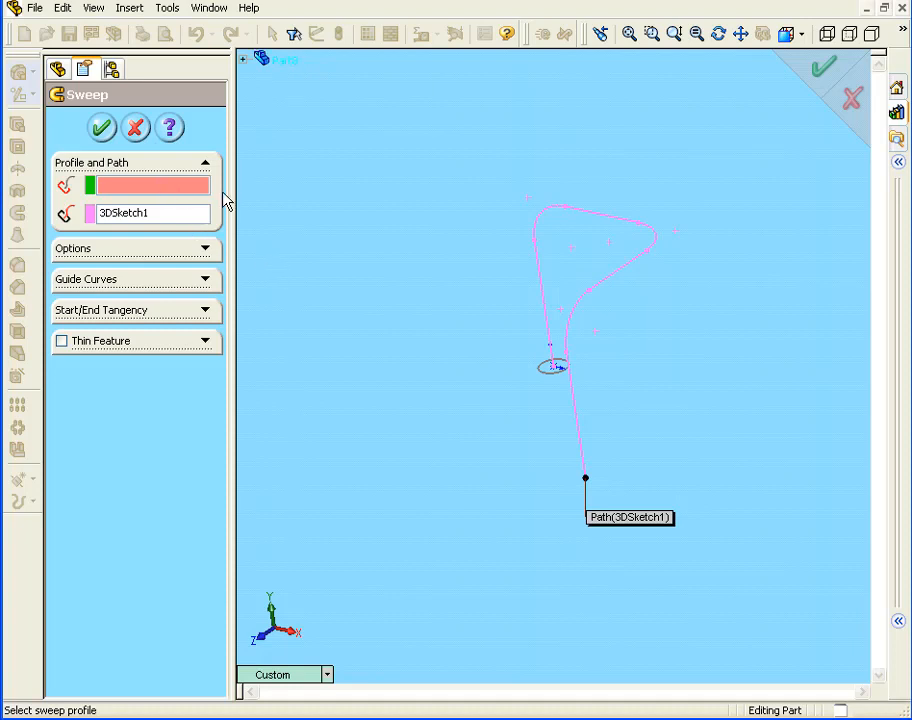
left_click(243, 60)
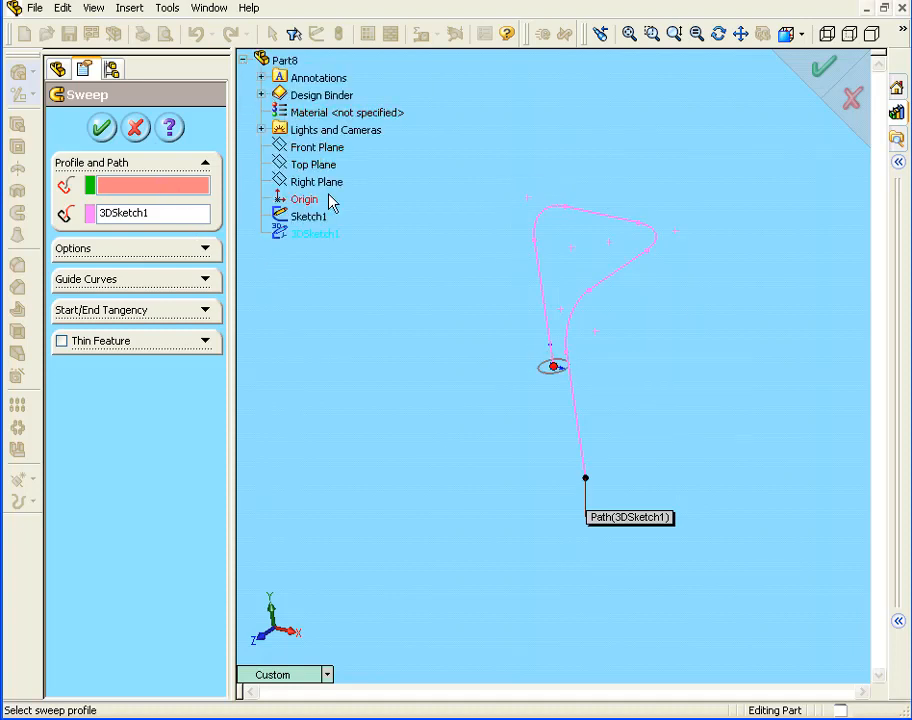
left_click(306, 220)
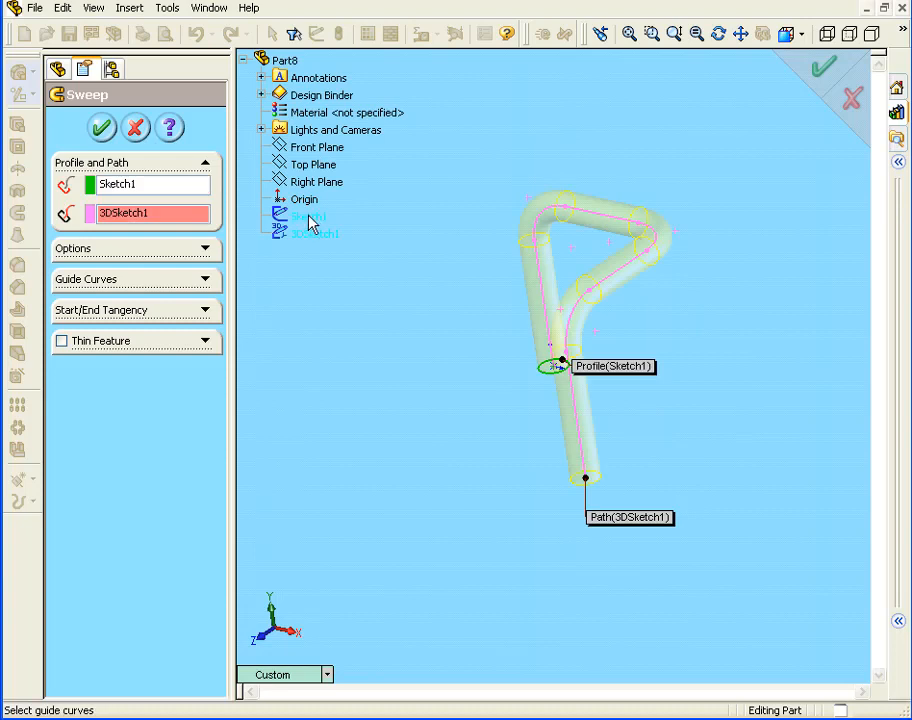
left_click(150, 217)
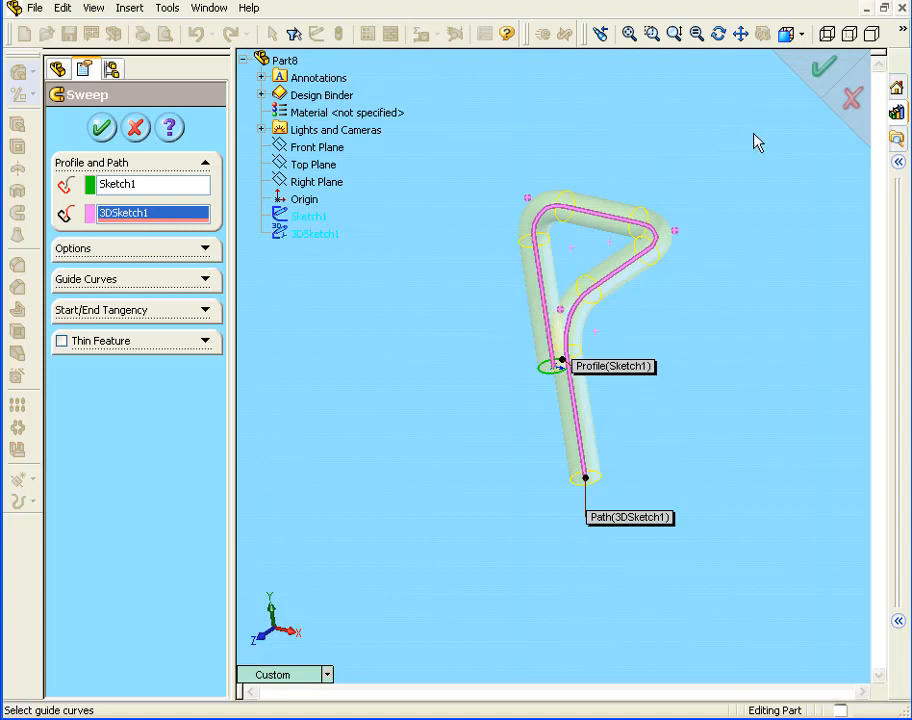
left_click(826, 77)
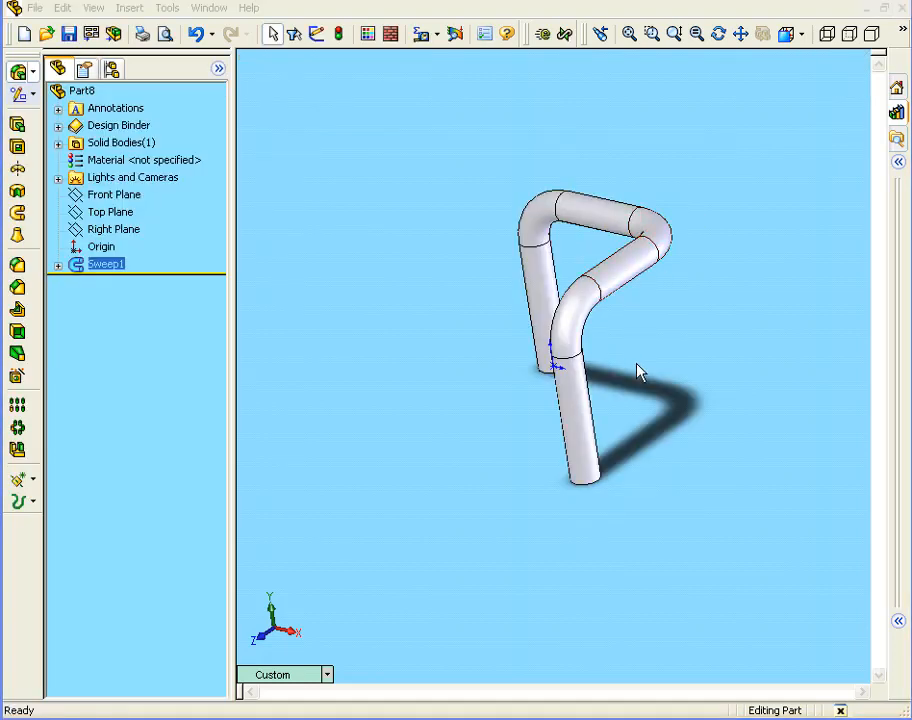
middle_click_drag(640, 372, 684, 375)
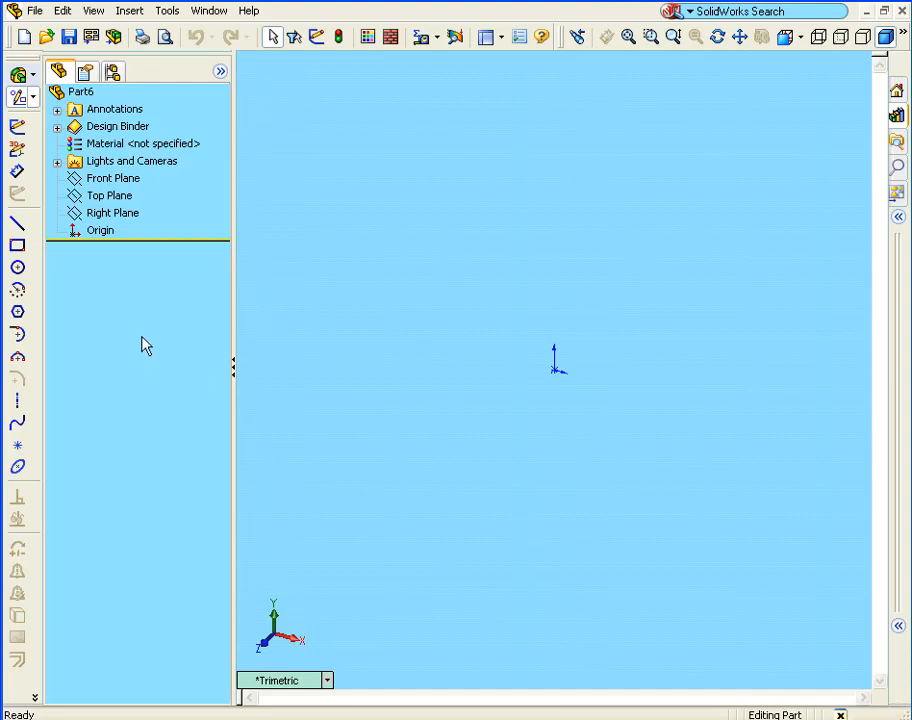
- Start a 3D sketch in the empty part Part6 and orient the view normal to the Top Plane
left_click(16, 152)
left_click(105, 196)
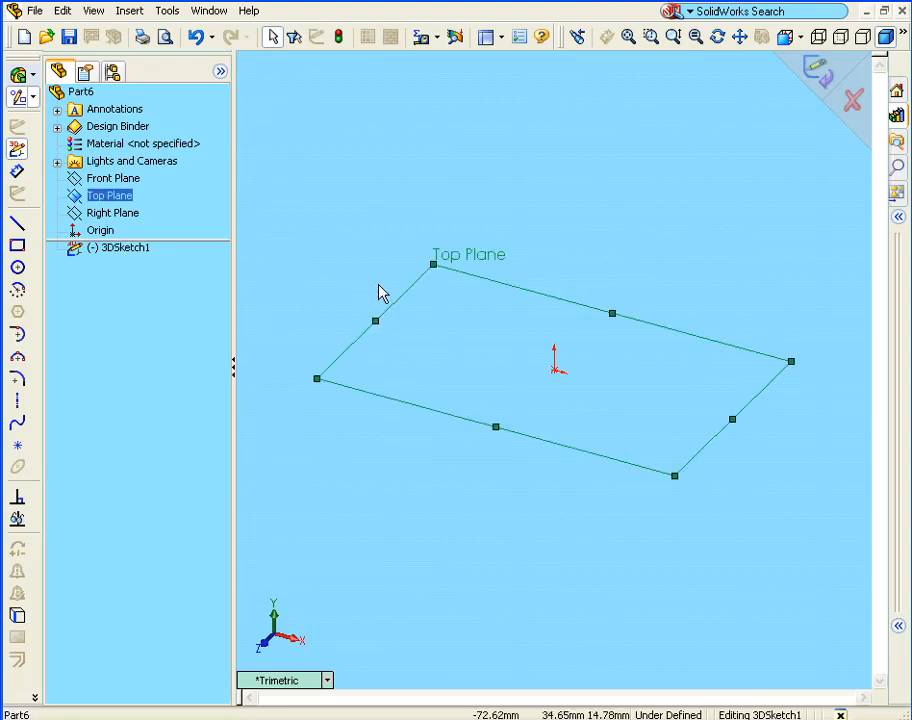
left_click(801, 40)
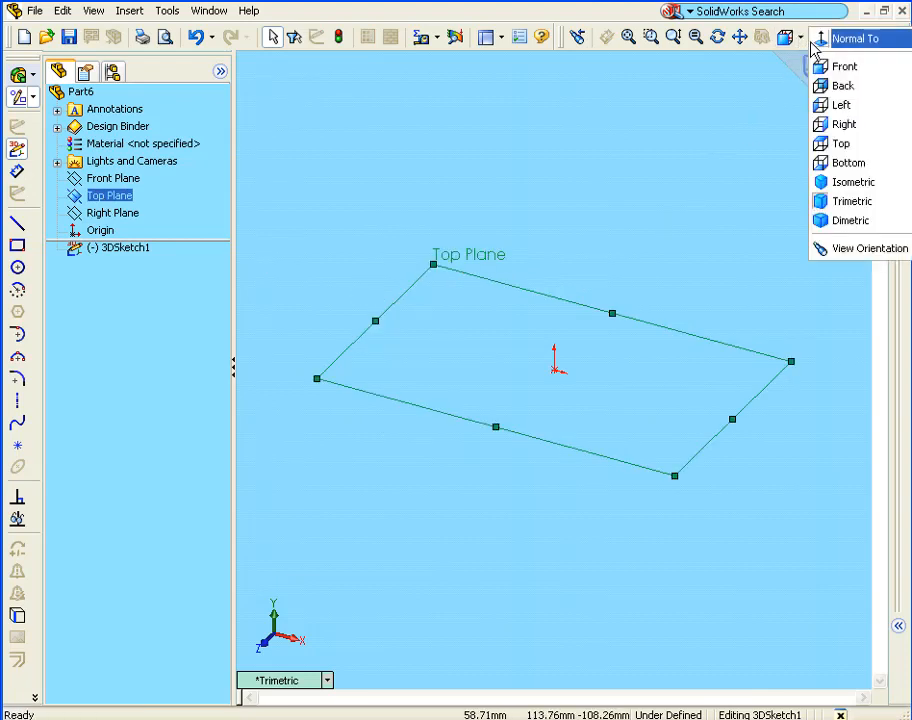
left_click(838, 38)
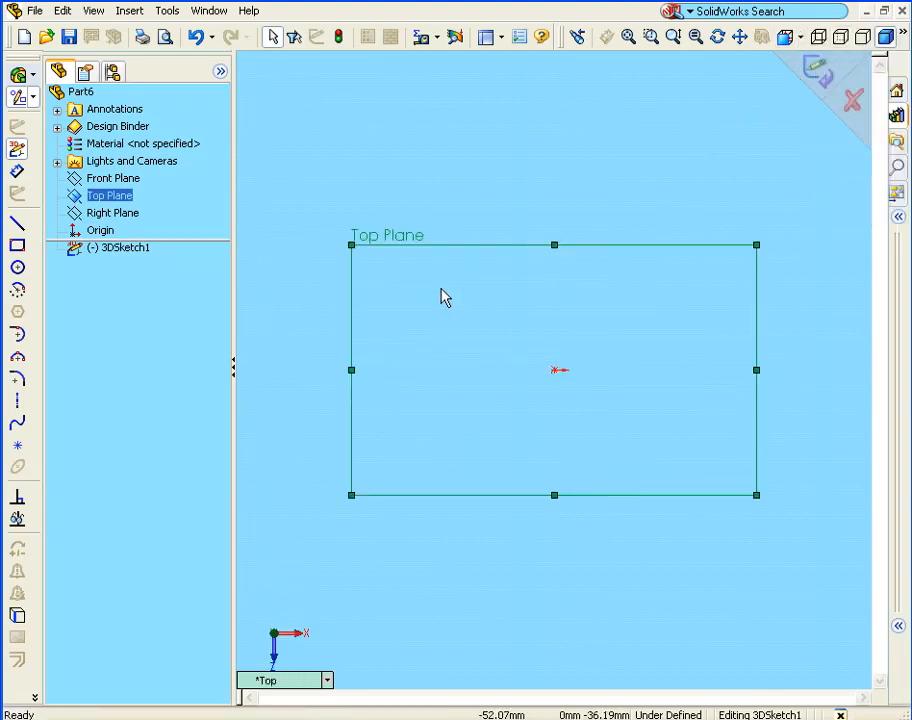
- Sketch a rectangle about 109 mm along X by 87 mm along Z with one corner at the origin
left_click(17, 246)
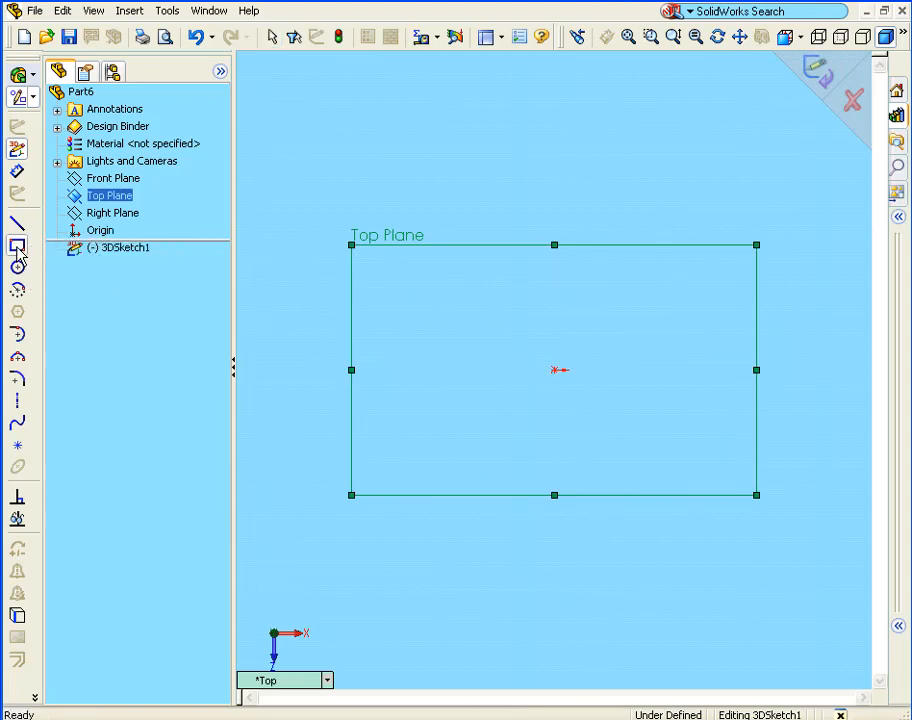
left_click(555, 371)
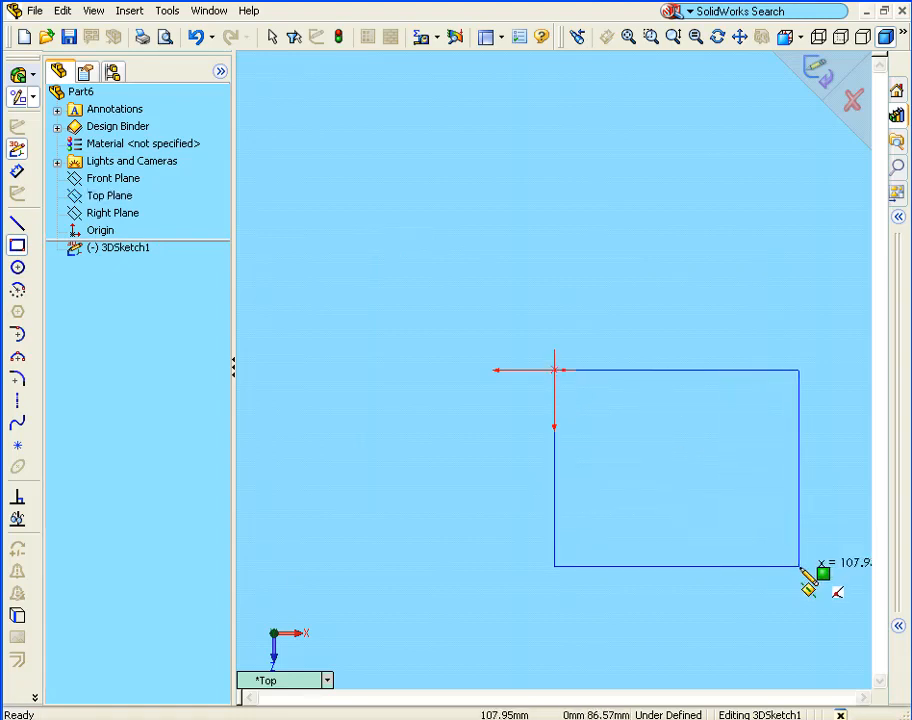
left_click(801, 567)
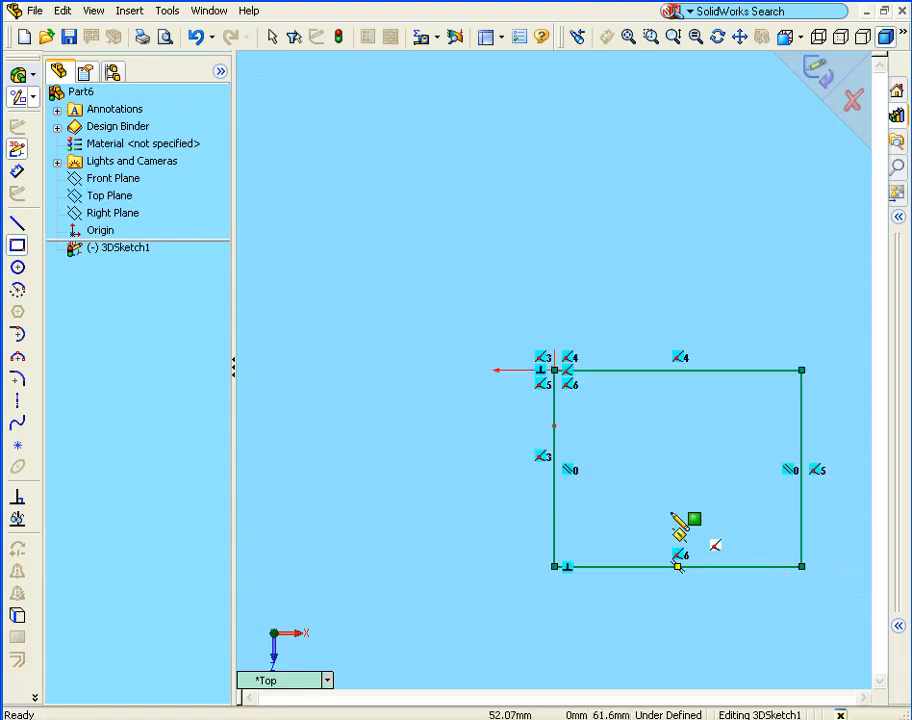
- Dimension the rectangle 100 mm along X and 90 mm along Z
left_click(17, 171)
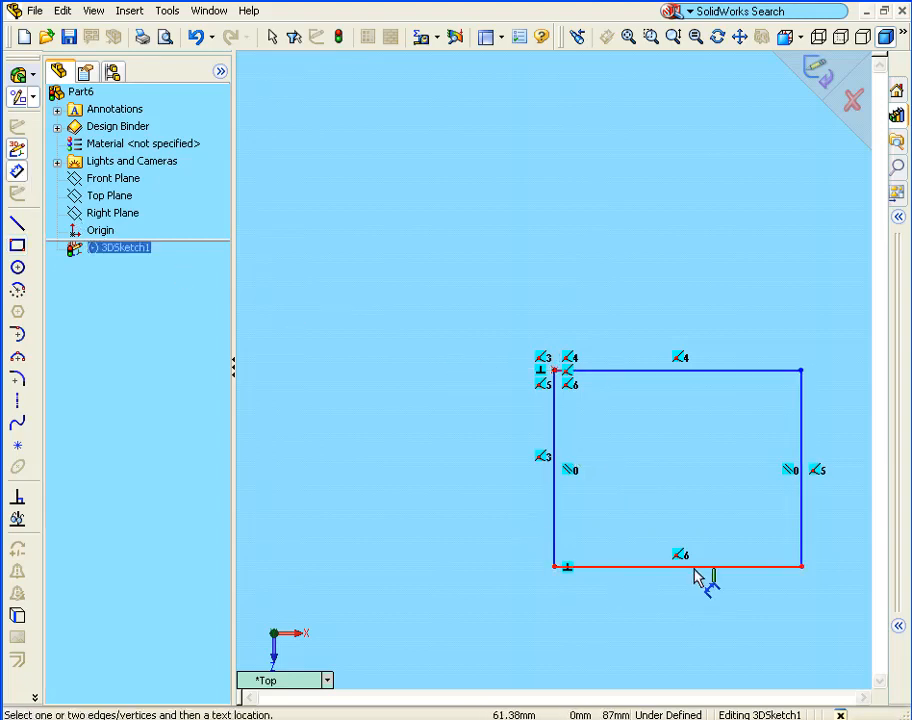
left_click(697, 568)
left_click(697, 640)
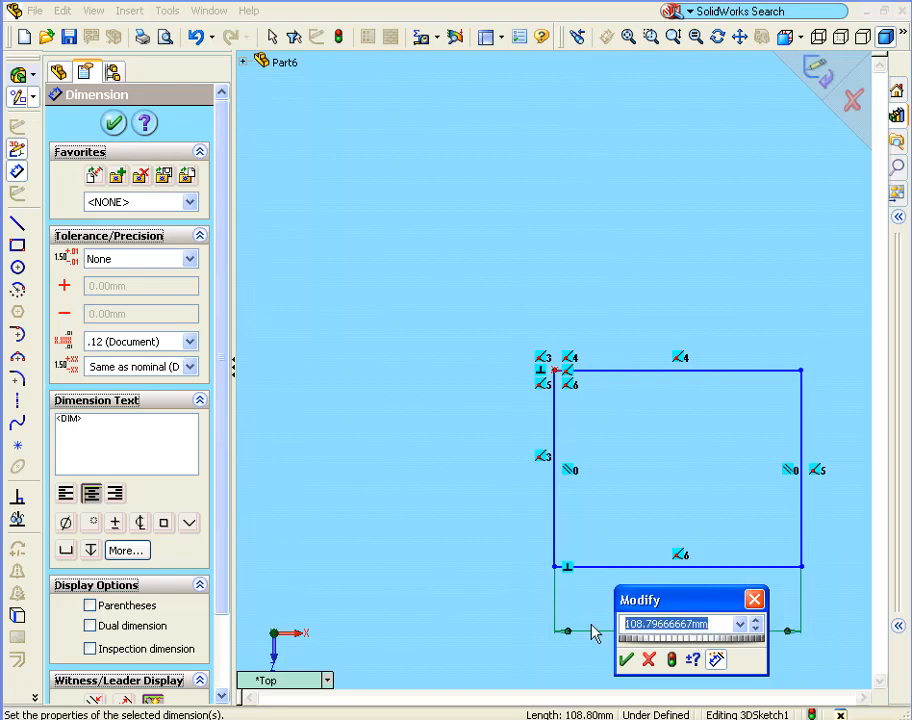
type("100")
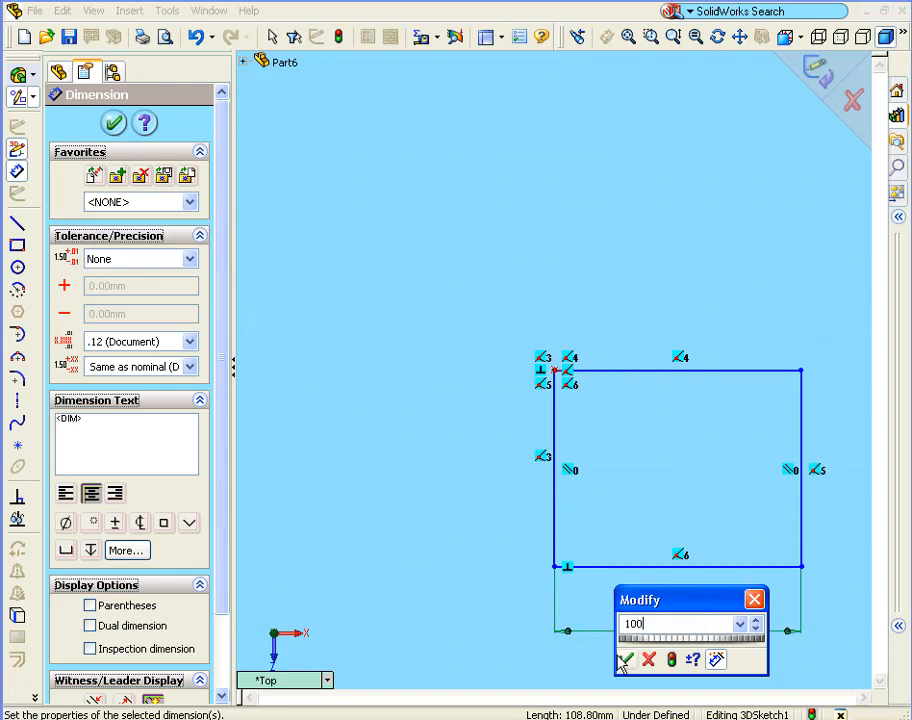
left_click(626, 659)
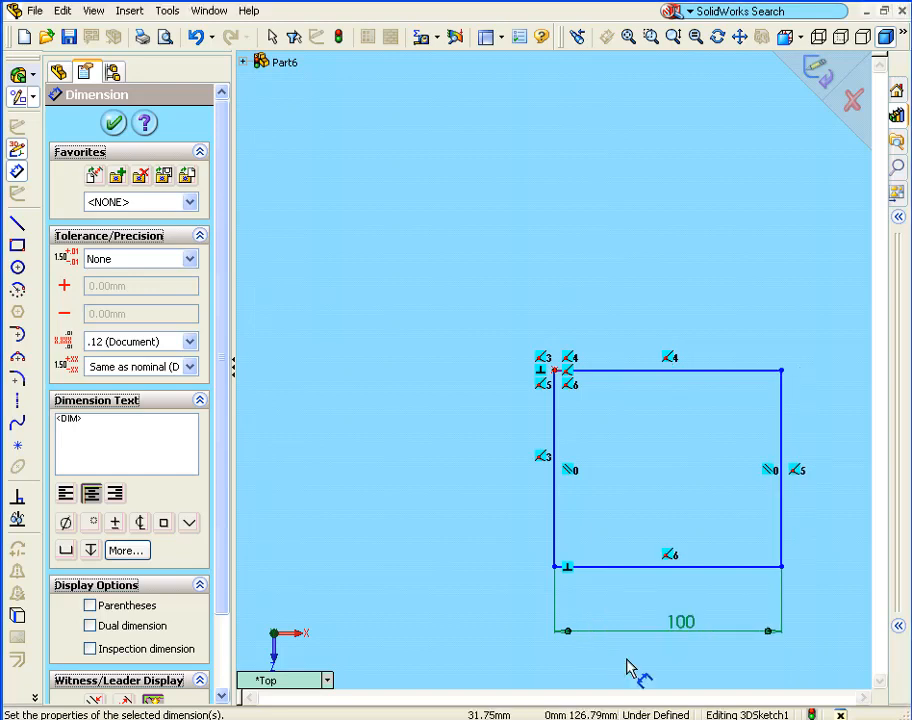
left_click(557, 551)
left_click(443, 535)
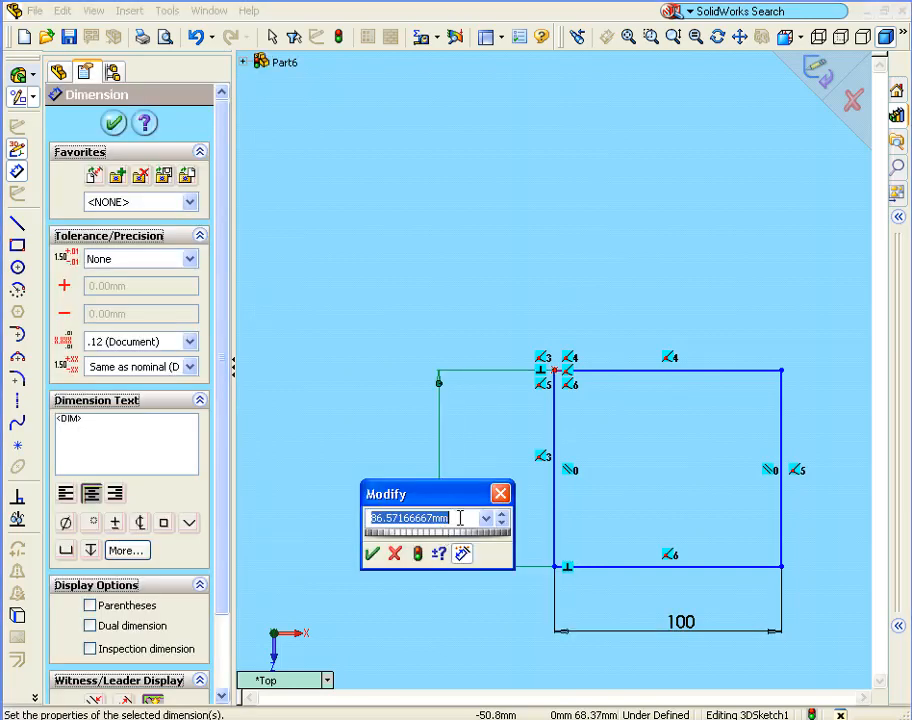
type("90")
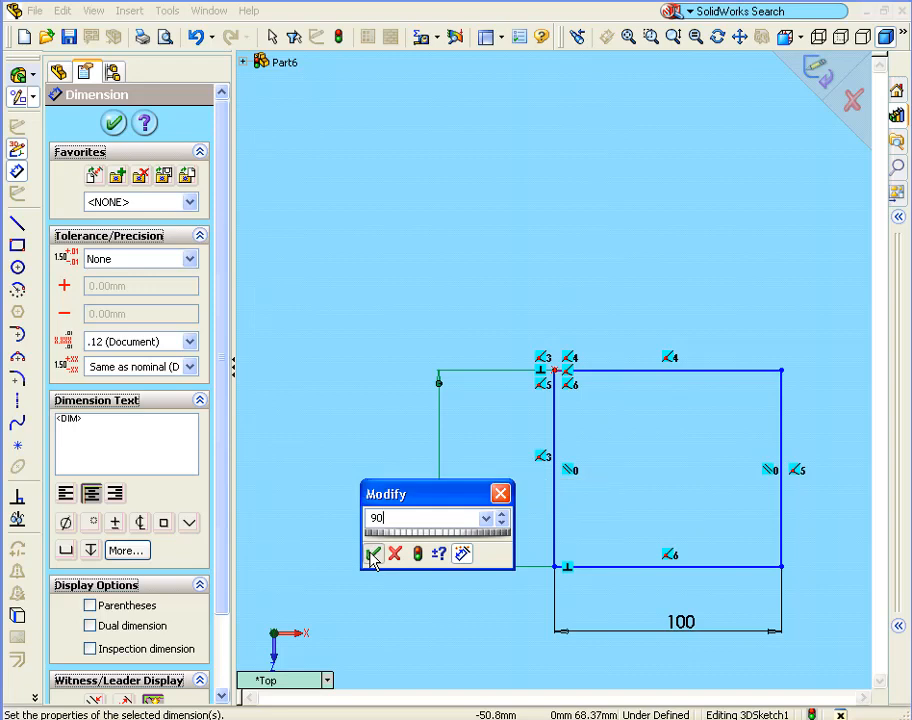
left_click(372, 555)
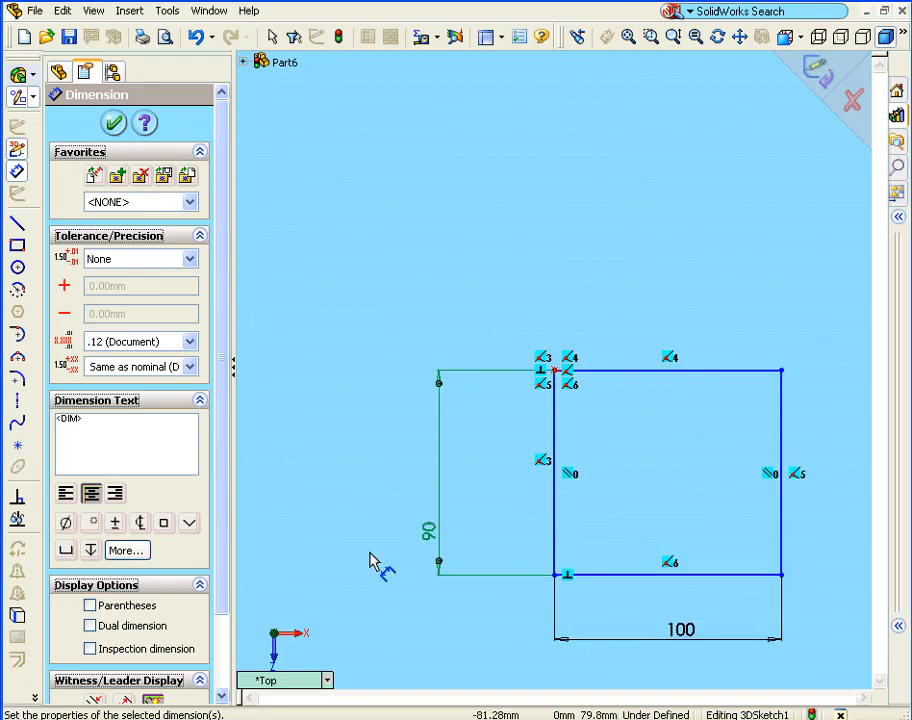
left_click(113, 122)
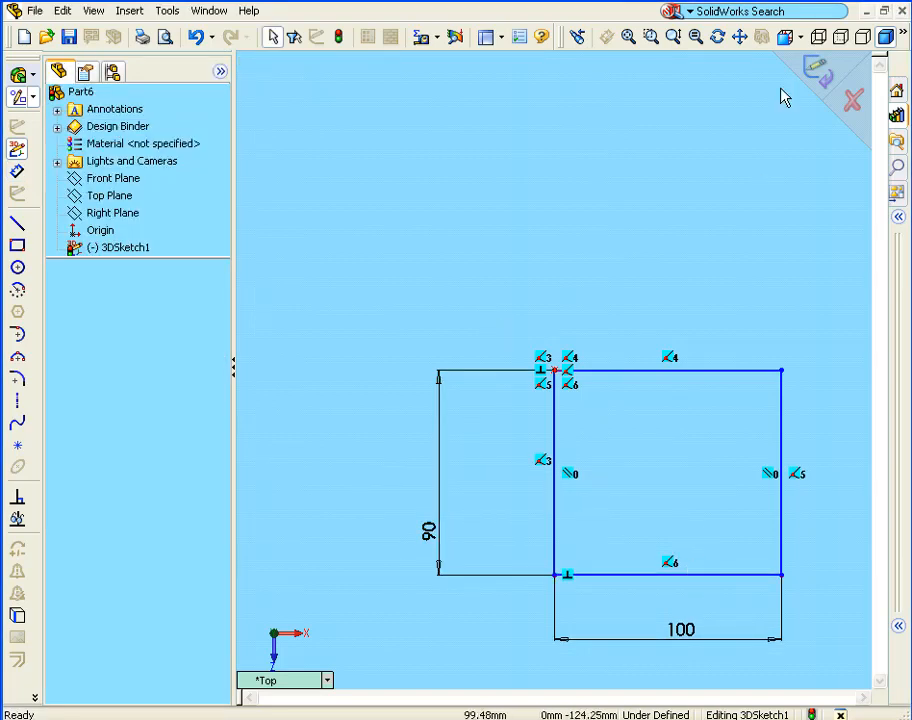
- Convert the rectangle's Z-direction edge farthest from the origin into a construction line
left_click(740, 37)
left_click_drag(686, 429, 565, 363)
left_click(740, 37)
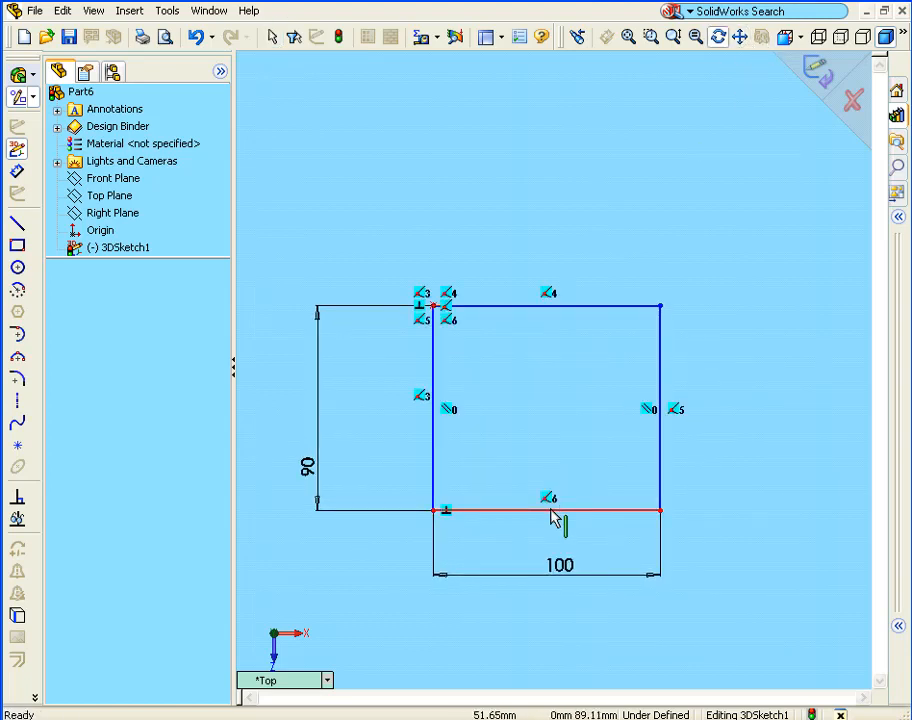
mouse_move(554, 518)
middle_mouse_down()
mouse_move(556, 458)
mouse_move(533, 431)
middle_mouse_up()
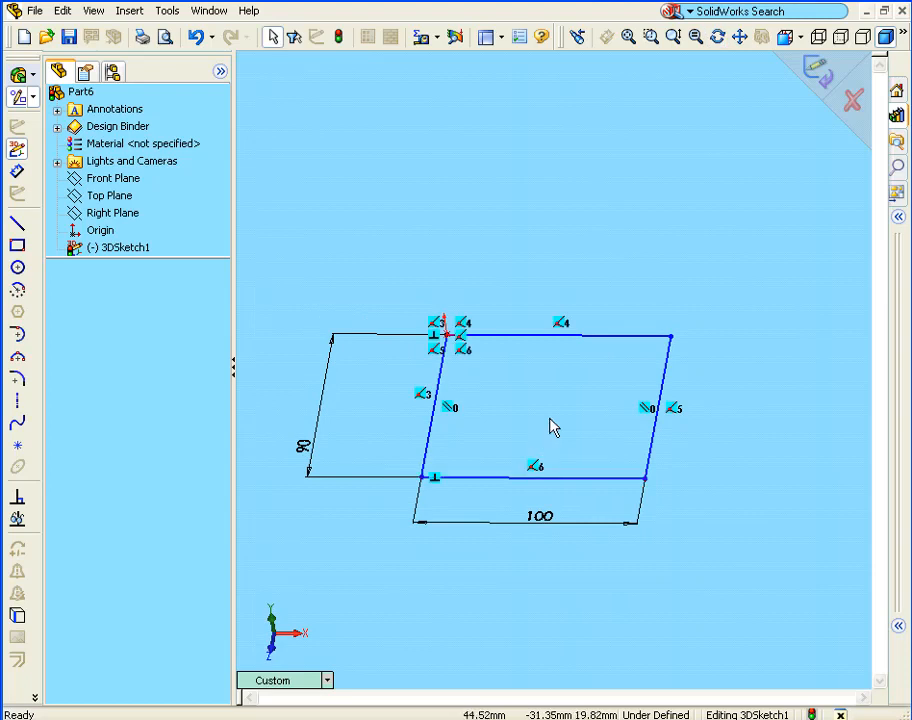
left_click(650, 464)
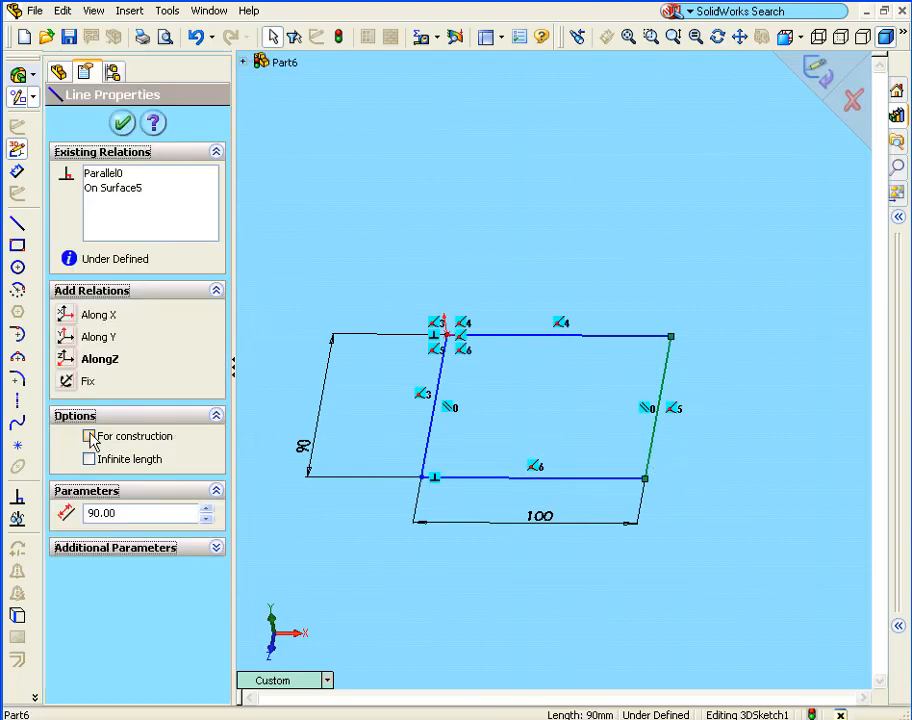
left_click(89, 437)
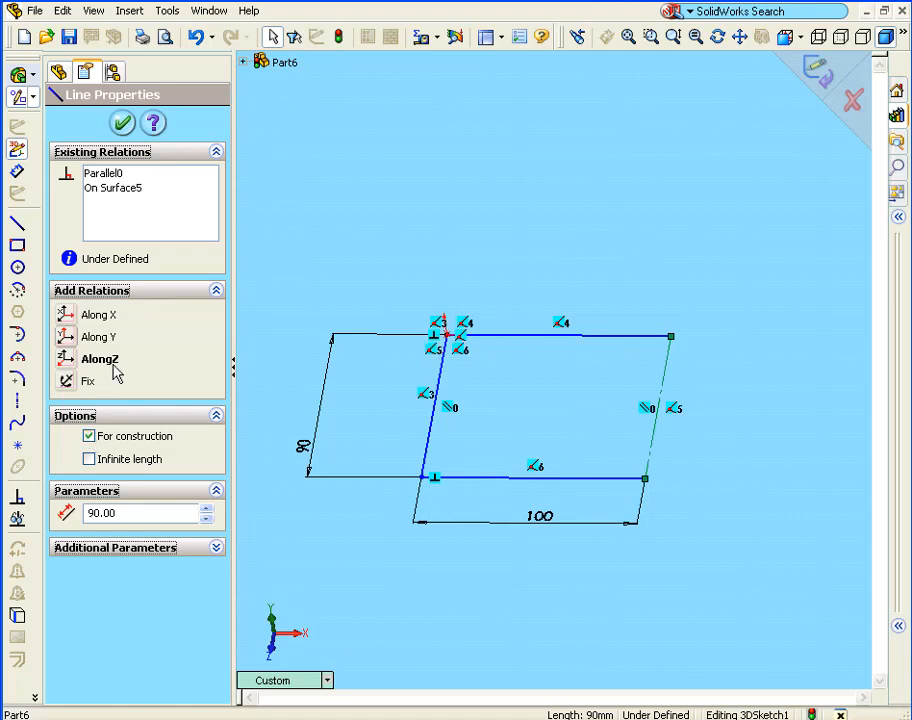
left_click(124, 123)
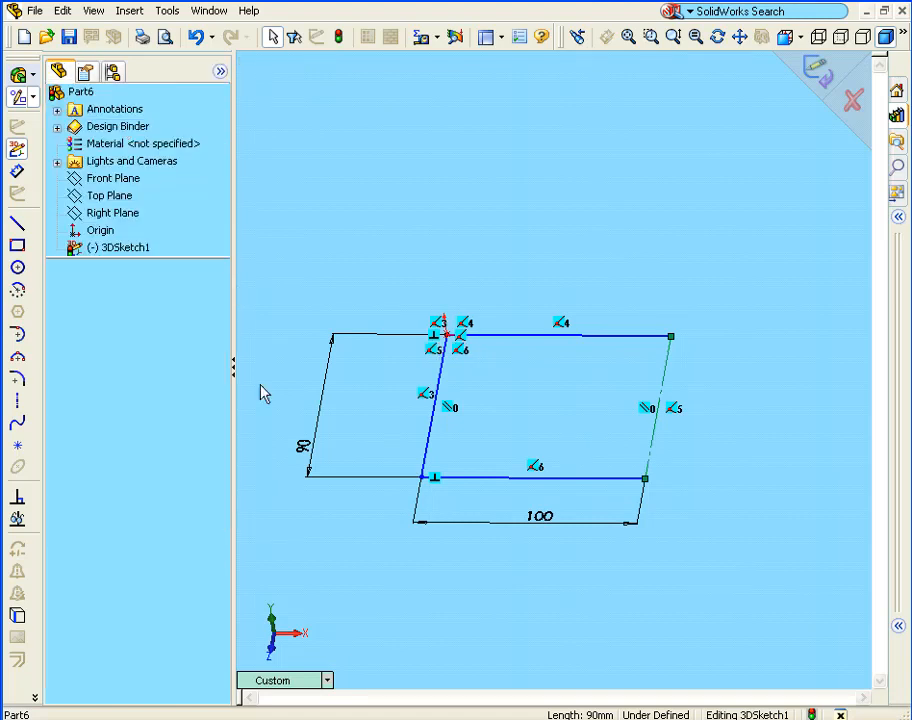
left_click(332, 546)
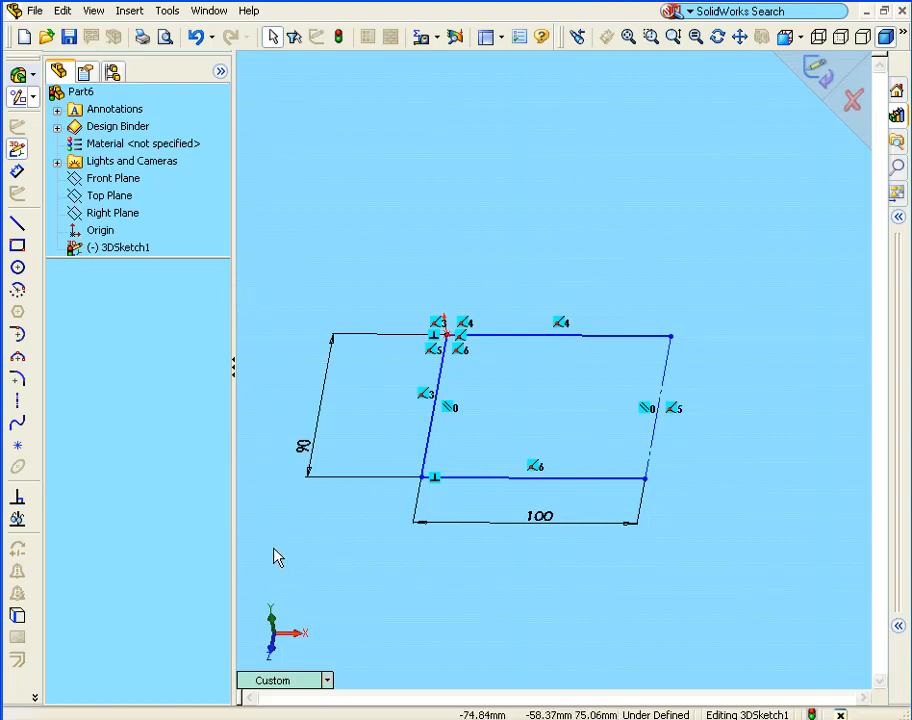
- Add a sketch plane through the construction line at 60 degrees to the Top Plane
mouse_move(36, 700)
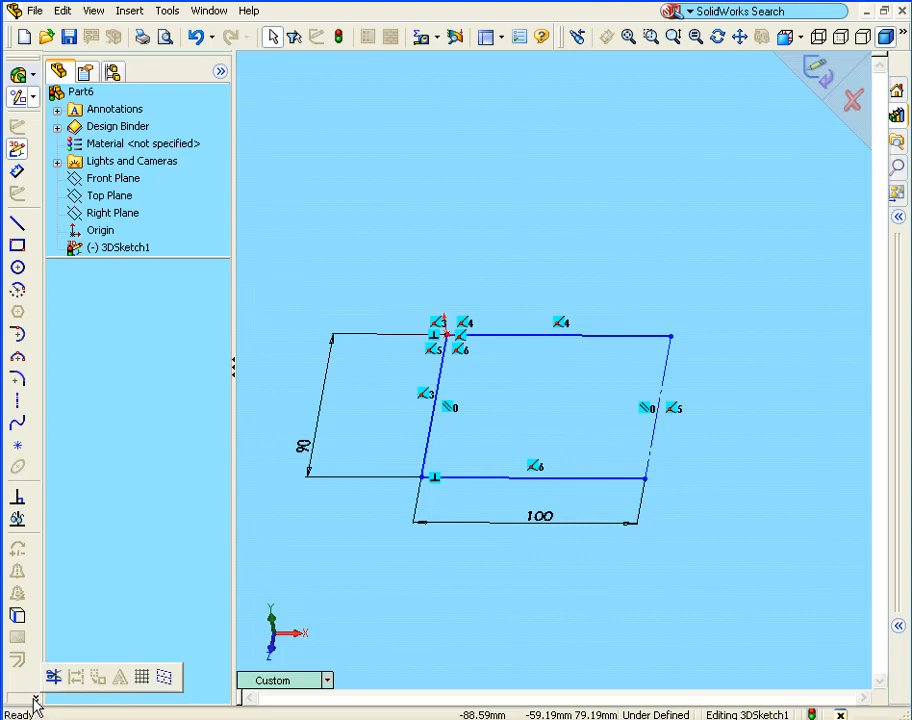
left_click(165, 679)
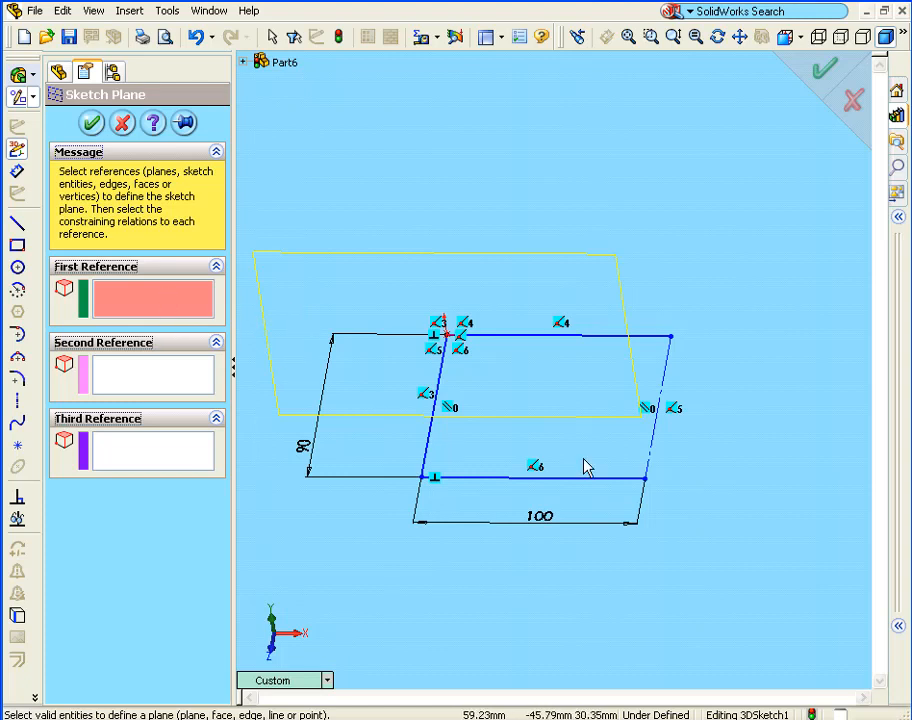
left_click(652, 462)
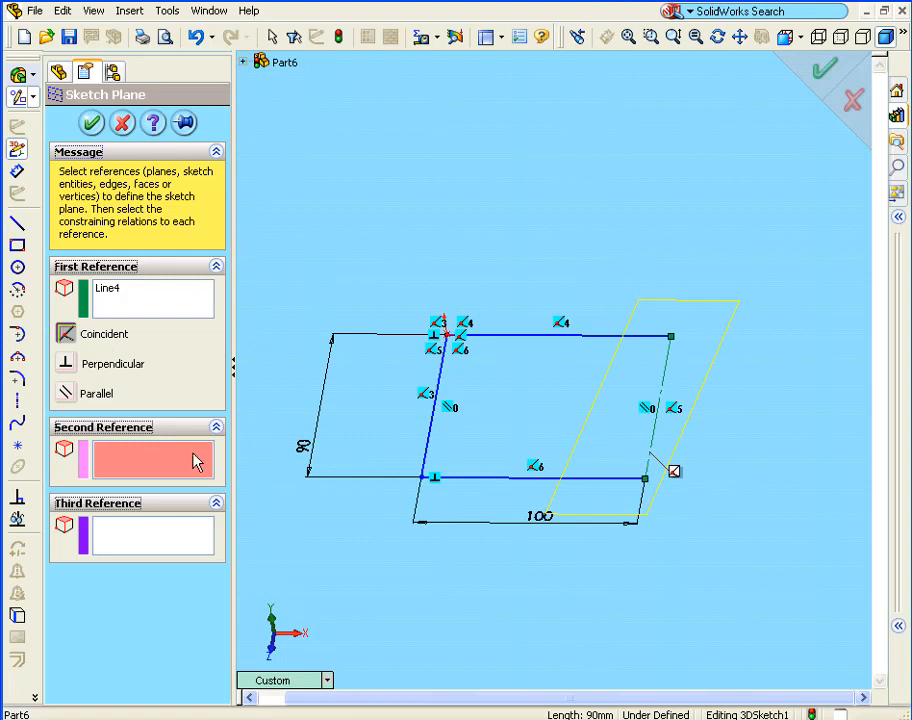
left_click(245, 64)
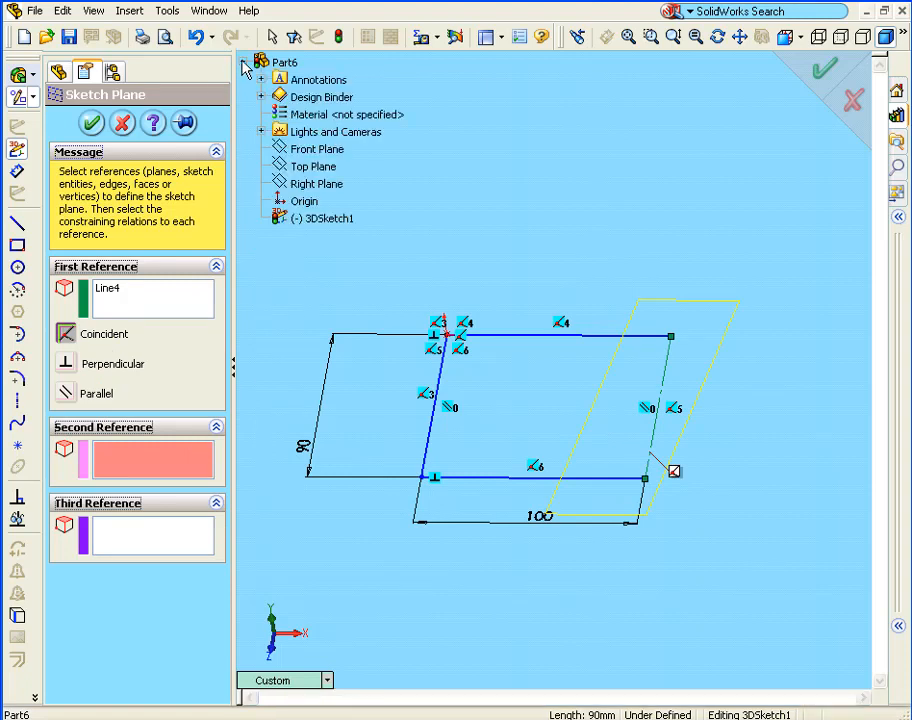
left_click(314, 167)
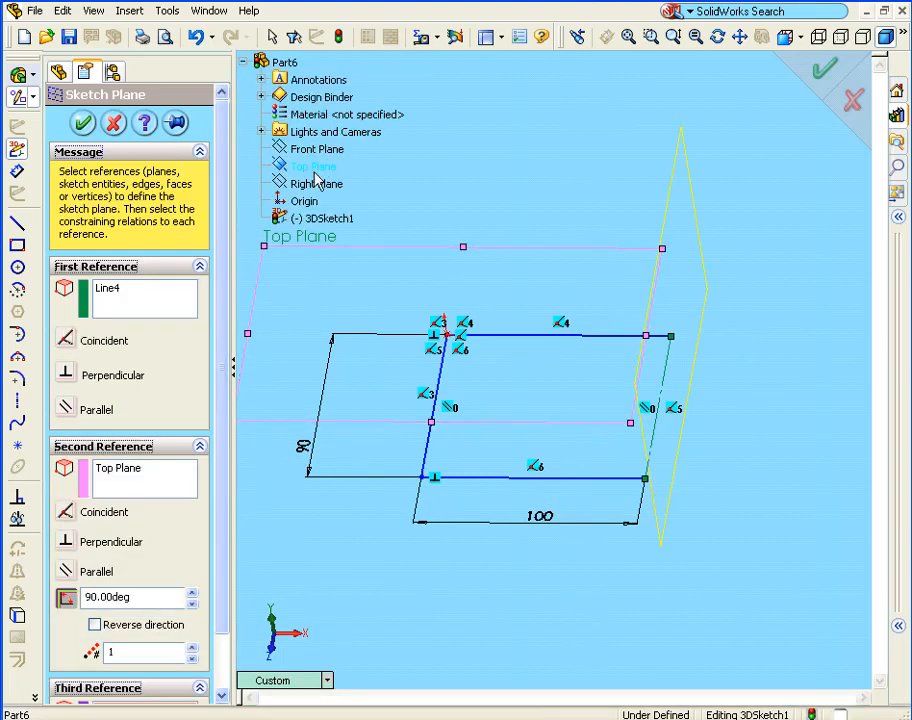
scroll(222, 460, "down", 2)
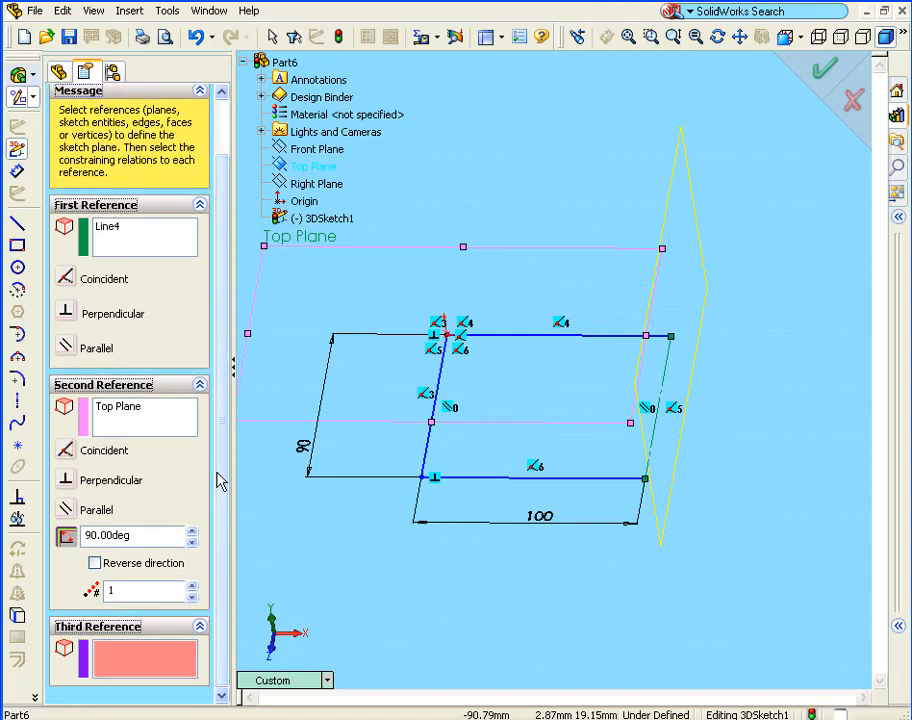
double_click(141, 538)
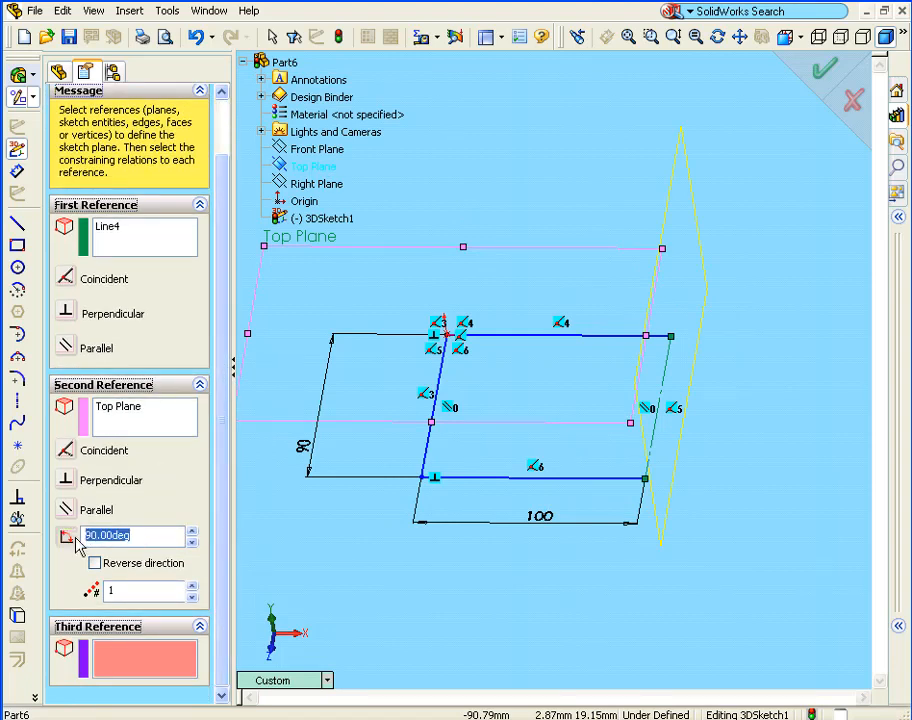
type("60")
left_click(67, 540)
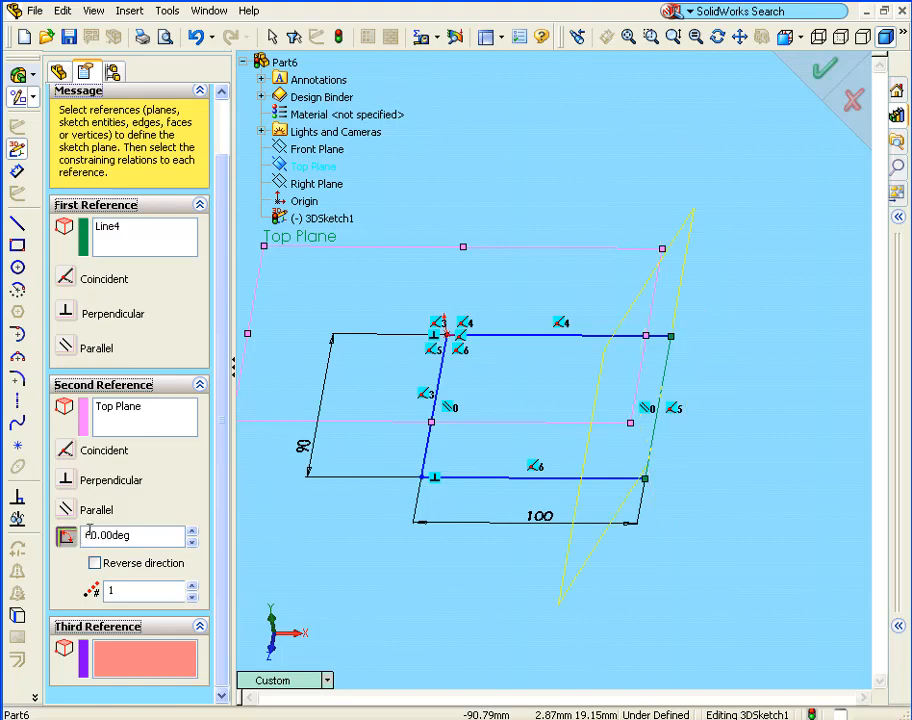
scroll(225, 487, "up", 3)
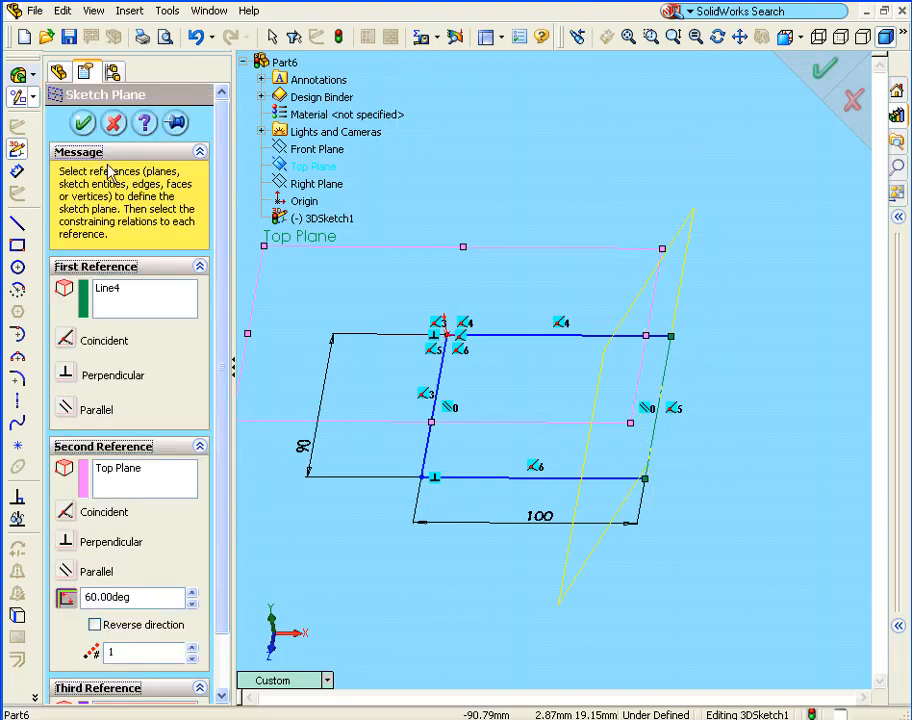
left_click(83, 123)
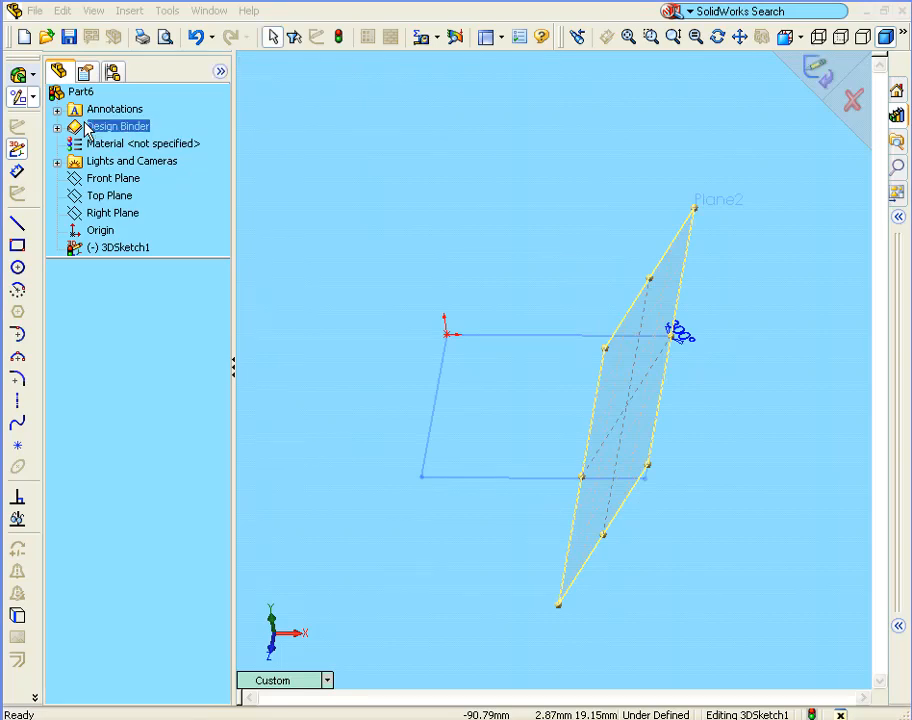
- Enlarge the angled sketch plane by its corners so it extends well beyond the construction line, then deactivate it
middle_click_drag(480, 480, 558, 505)
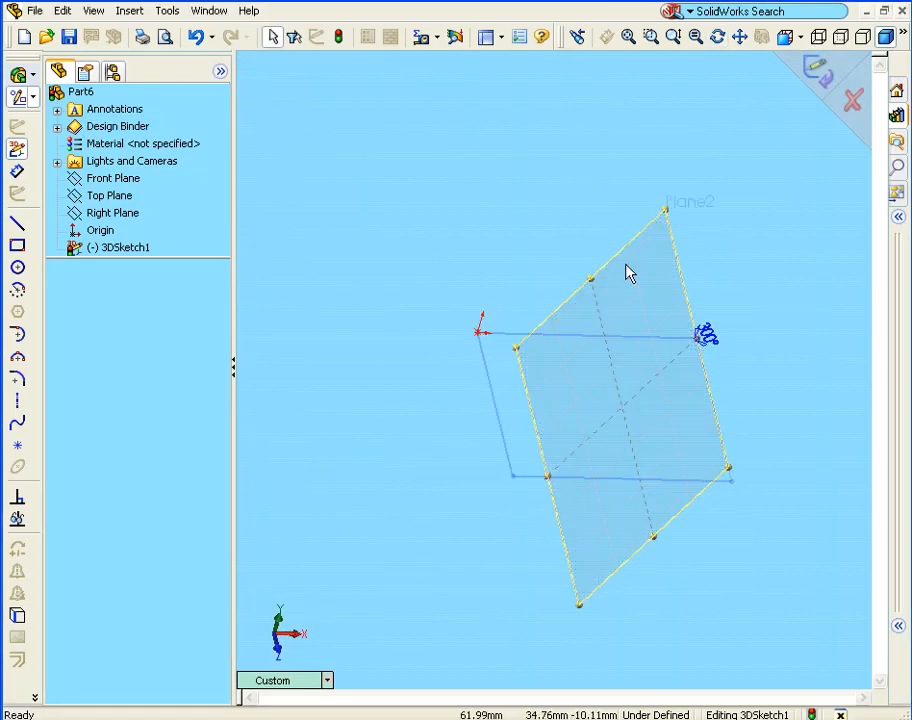
left_click_drag(666, 210, 771, 189)
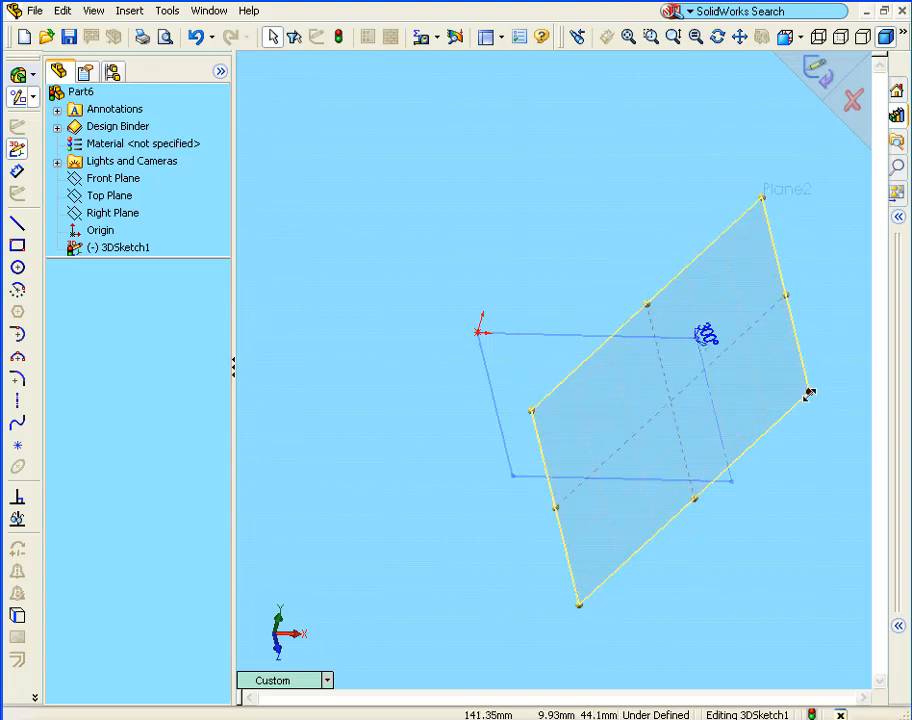
left_click_drag(808, 393, 853, 434)
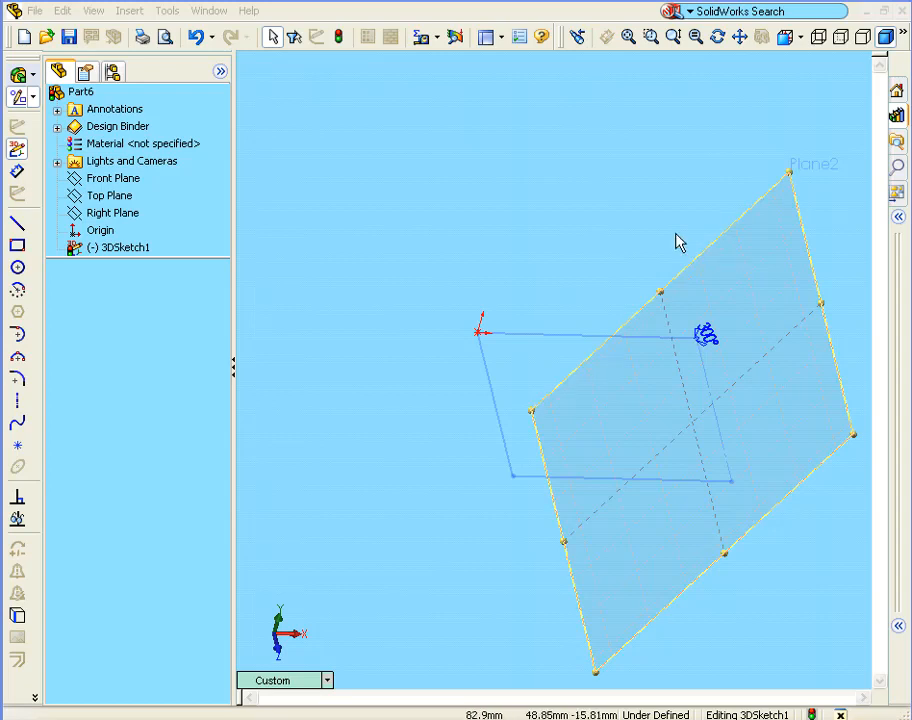
left_click(592, 183)
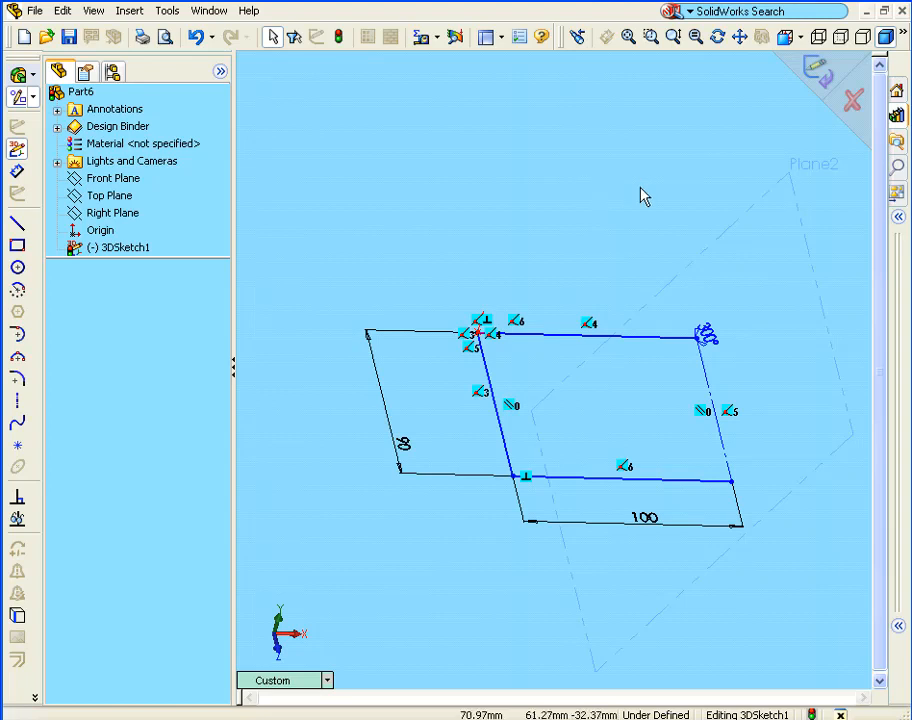
- On the angled plane, sketch a U from the construction line's ends: about 58 mm line, tangent 180° arc of about 41 mm radius, closing line
left_click(840, 372)
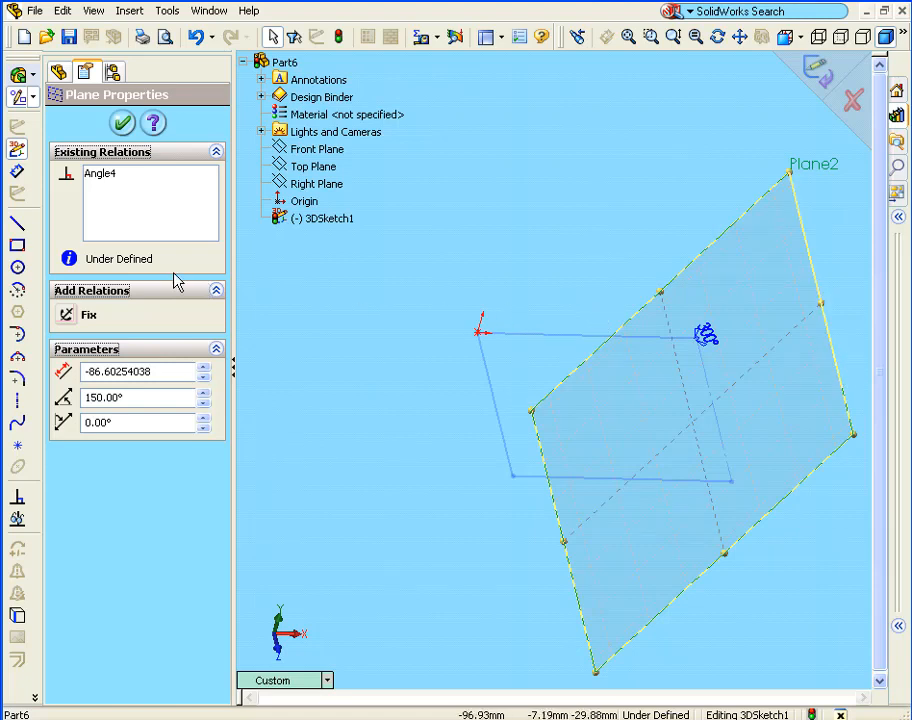
left_click(16, 224)
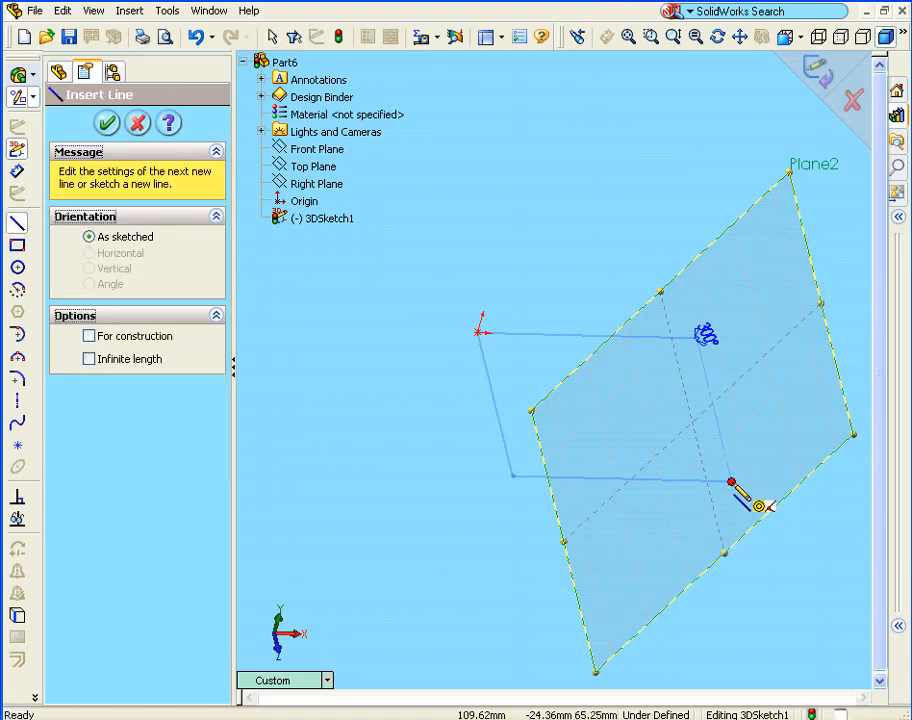
left_click(731, 483)
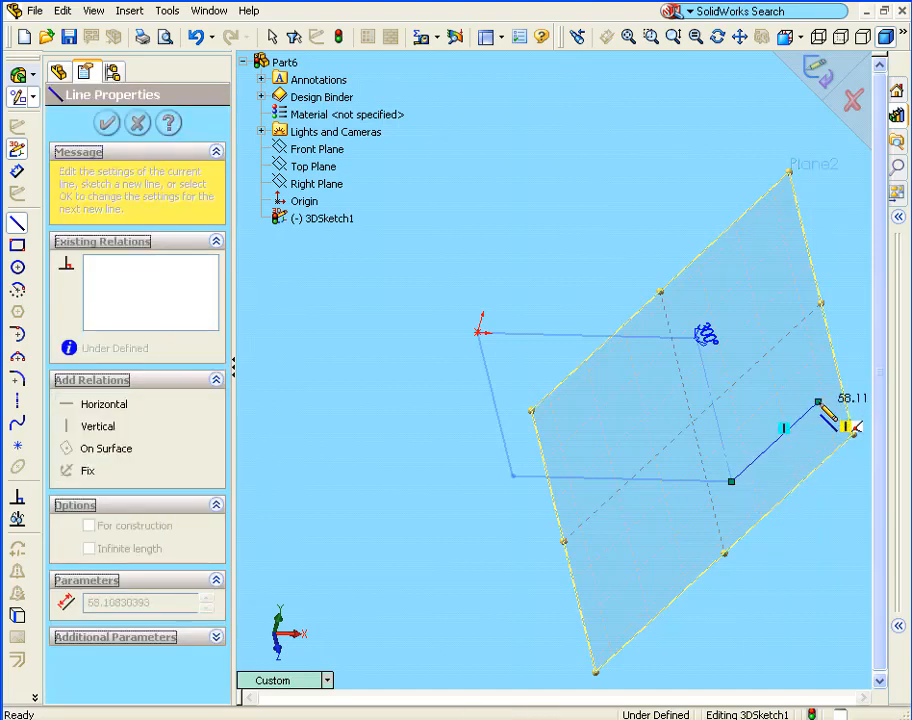
left_click(818, 401)
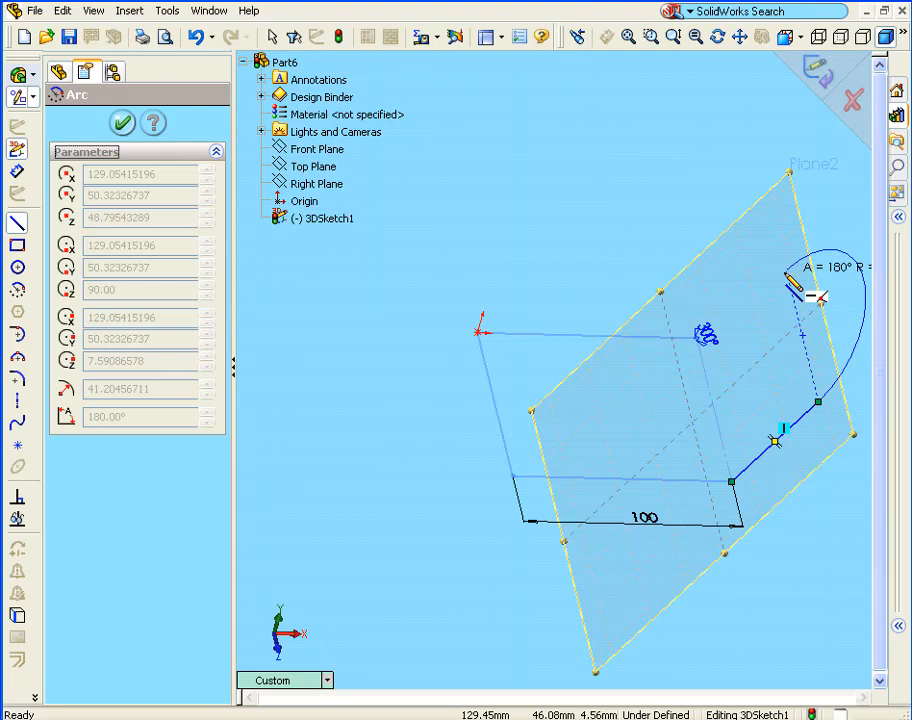
left_click(786, 271)
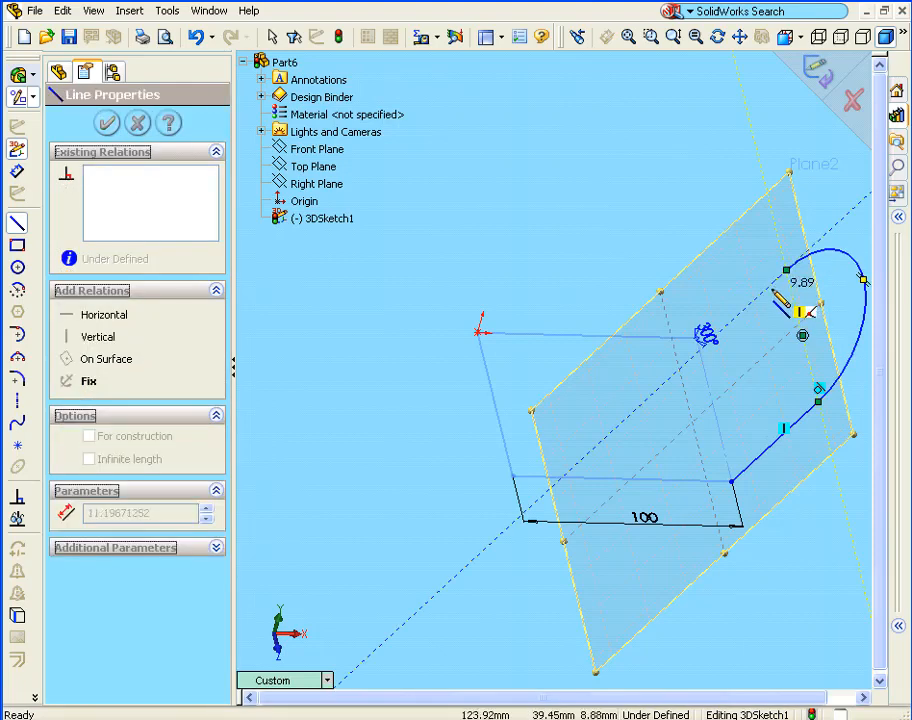
left_click(697, 338)
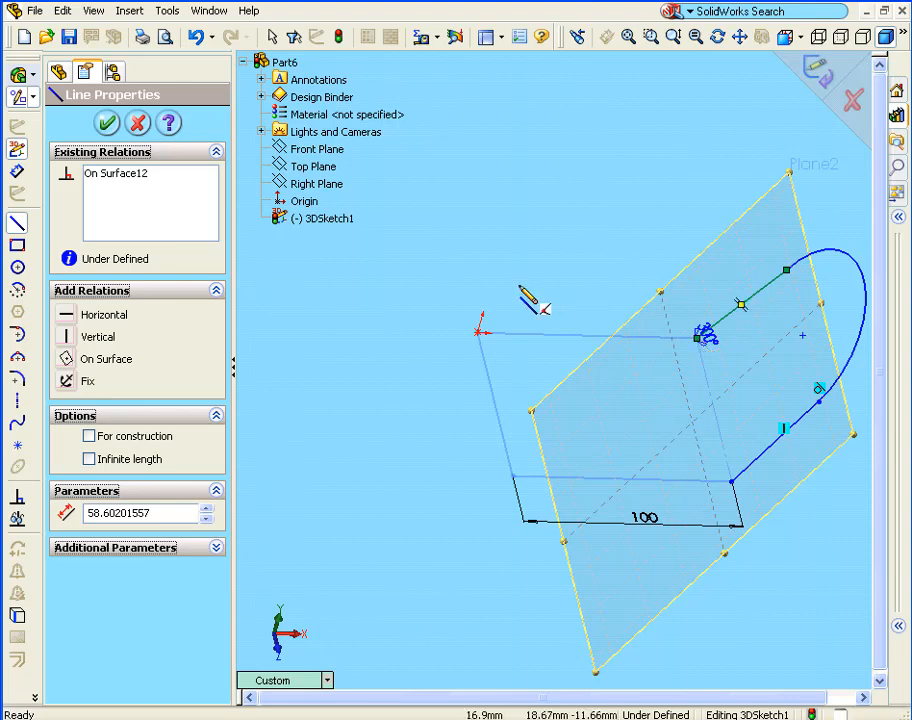
left_click(107, 124)
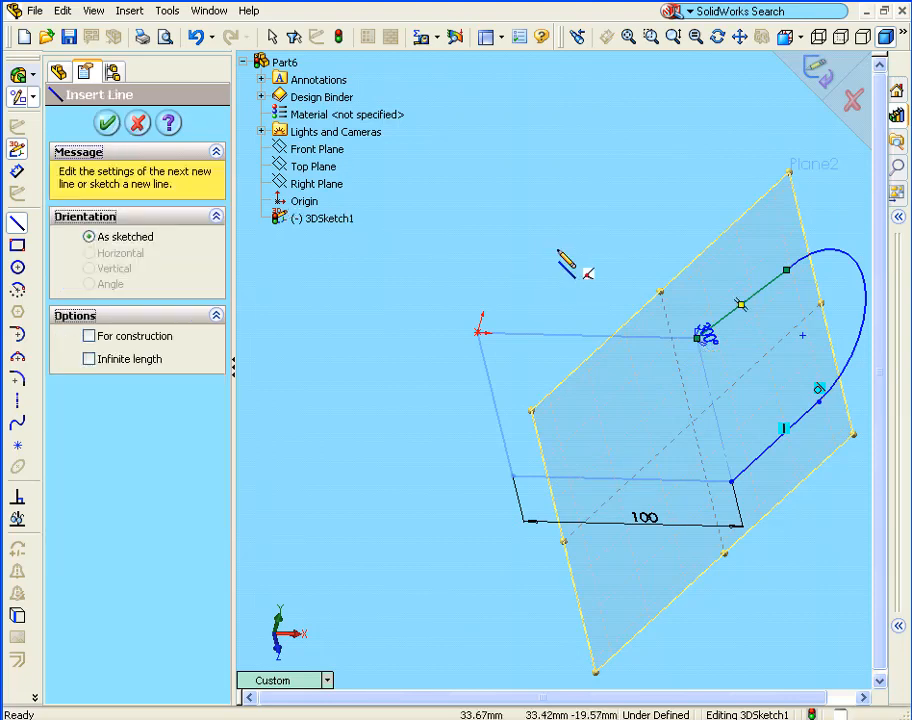
- Finish the line and add a Tangent relation between the U profile's closing line and the arc
left_click(104, 123)
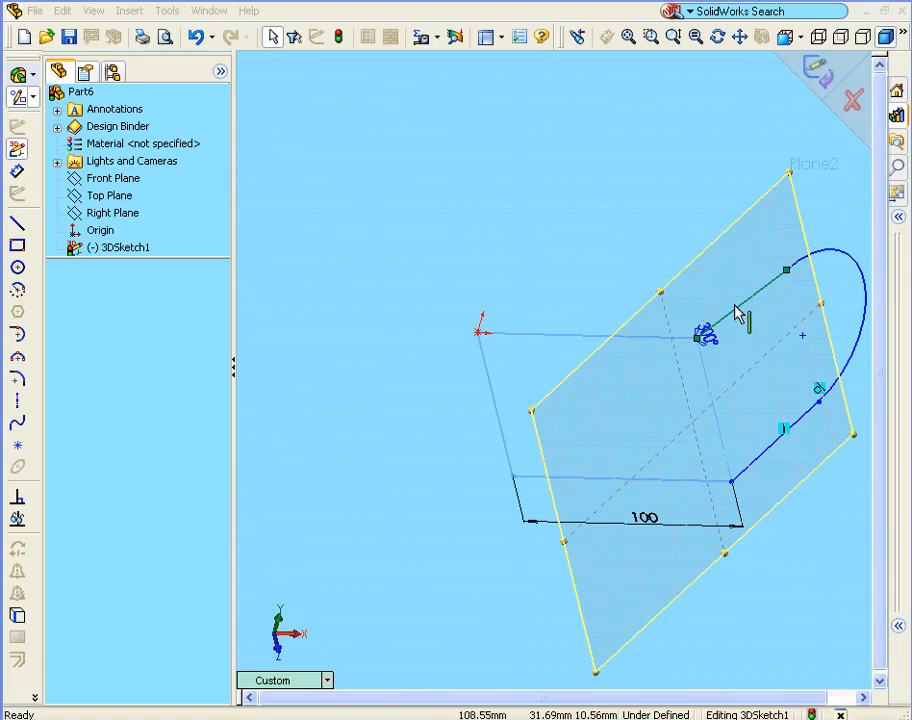
left_click(818, 260, "ctrl")
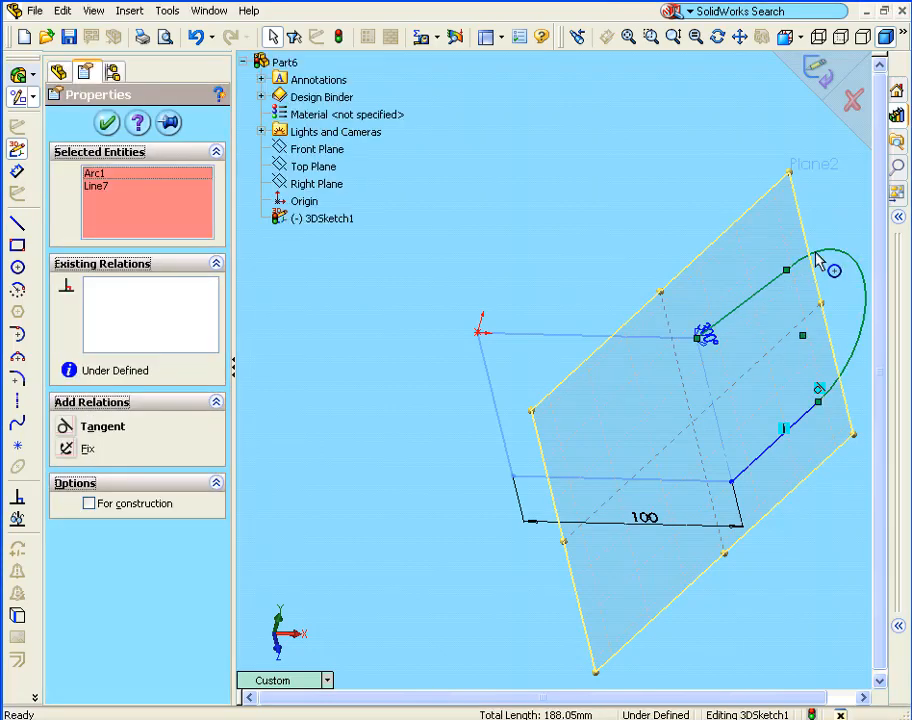
left_click(65, 428)
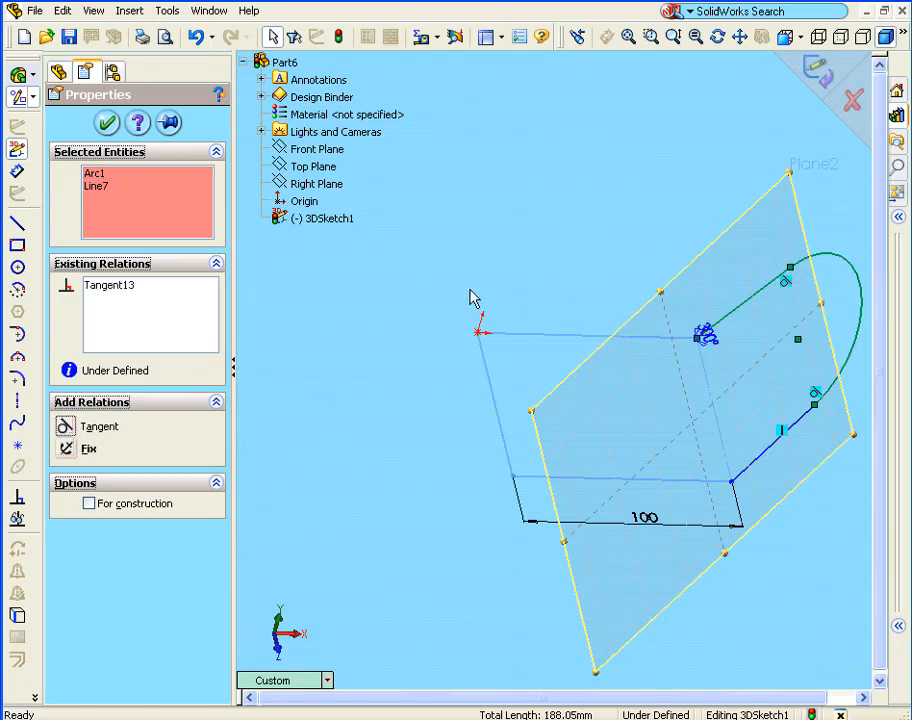
left_click(106, 123)
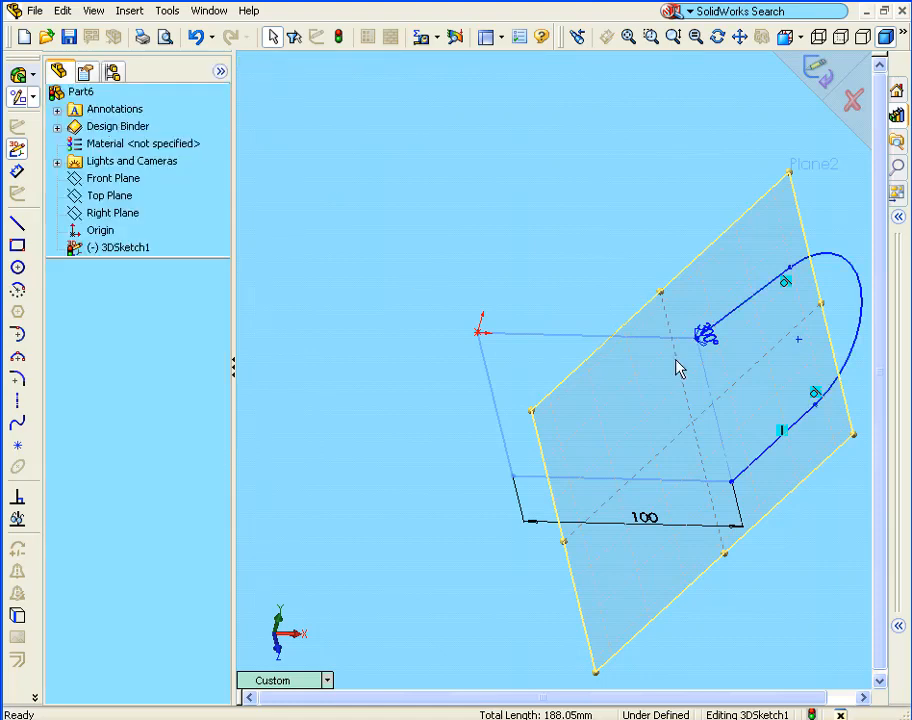
- Apply a Vertical relation to the U profile's closing line on the angled plane
mouse_move(790, 403)
middle_mouse_down()
mouse_move(637, 326)
mouse_move(710, 353)
mouse_move(847, 372)
mouse_move(805, 409)
mouse_move(786, 391)
middle_mouse_up()
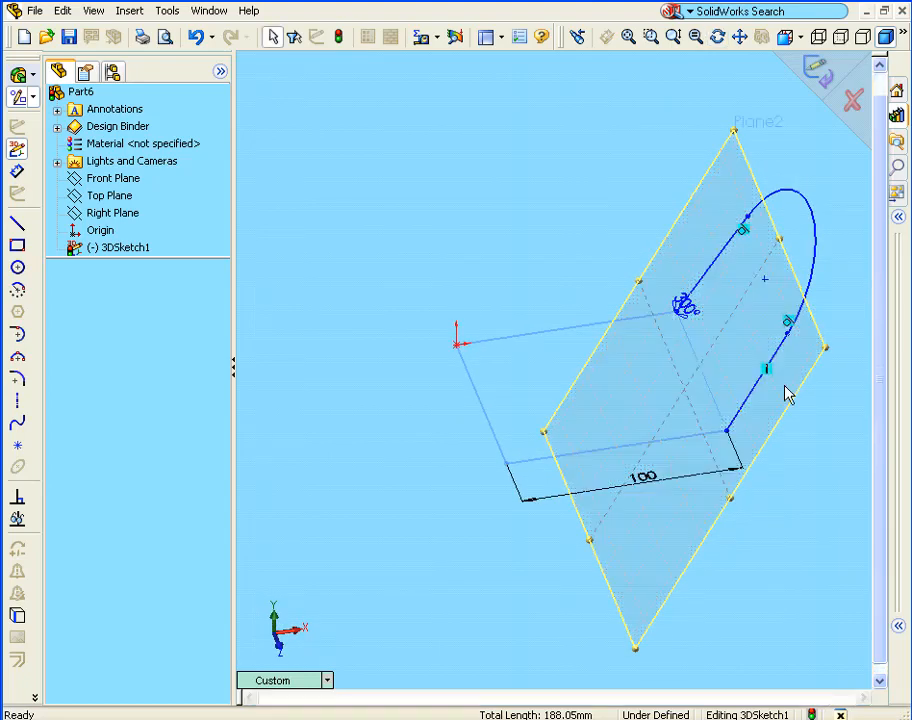
left_click(718, 269)
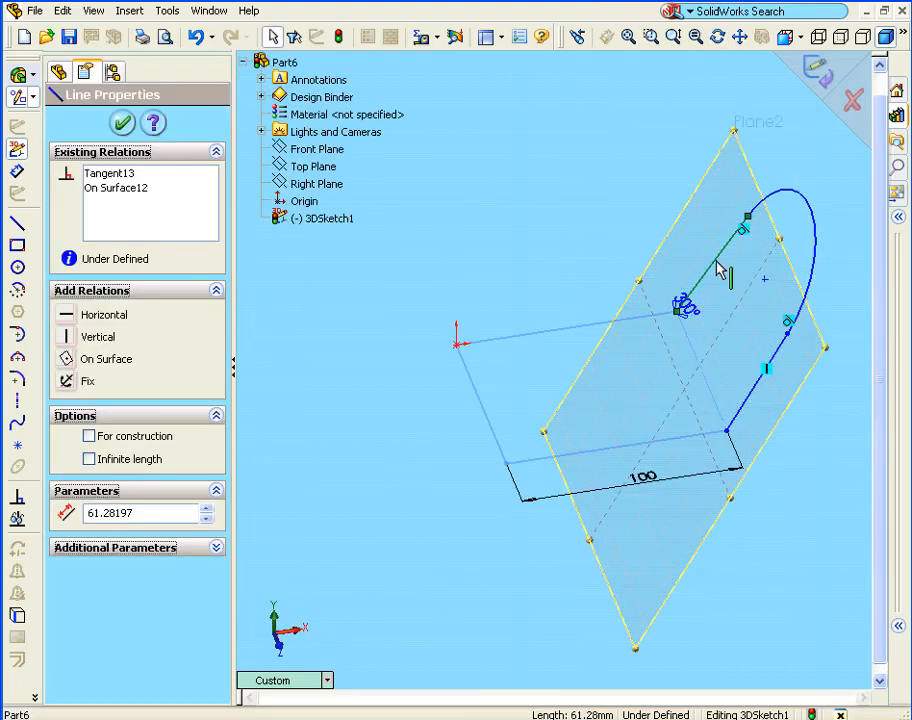
left_click(69, 338)
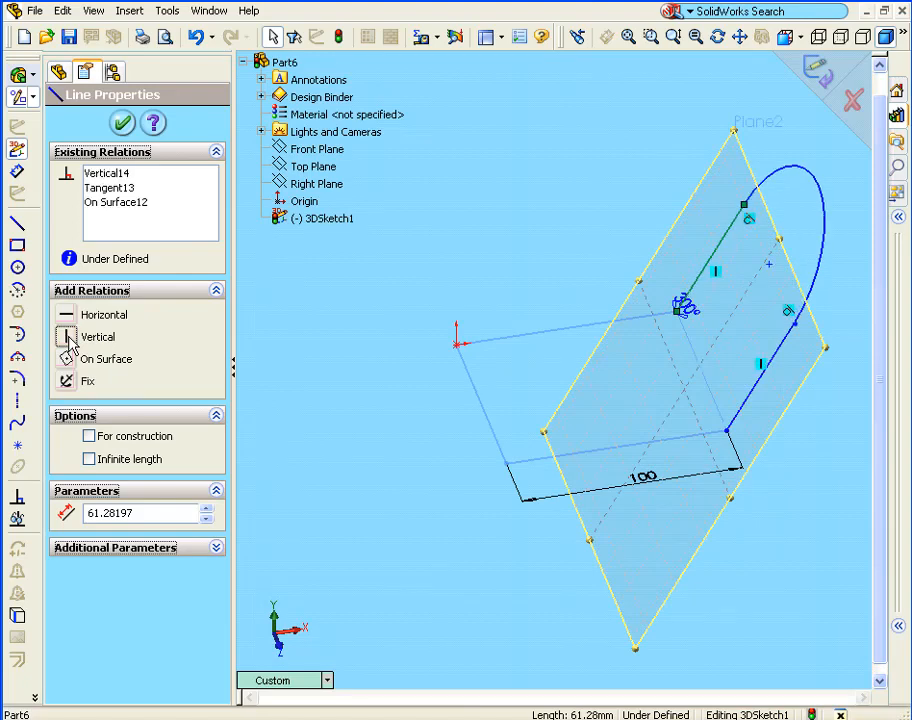
- Hide the 3D sketch's sketch planes and dimensions
mouse_move(656, 405)
middle_mouse_down()
mouse_move(533, 377)
mouse_move(529, 358)
mouse_move(658, 387)
mouse_move(685, 379)
mouse_move(668, 369)
mouse_move(670, 390)
middle_mouse_up()
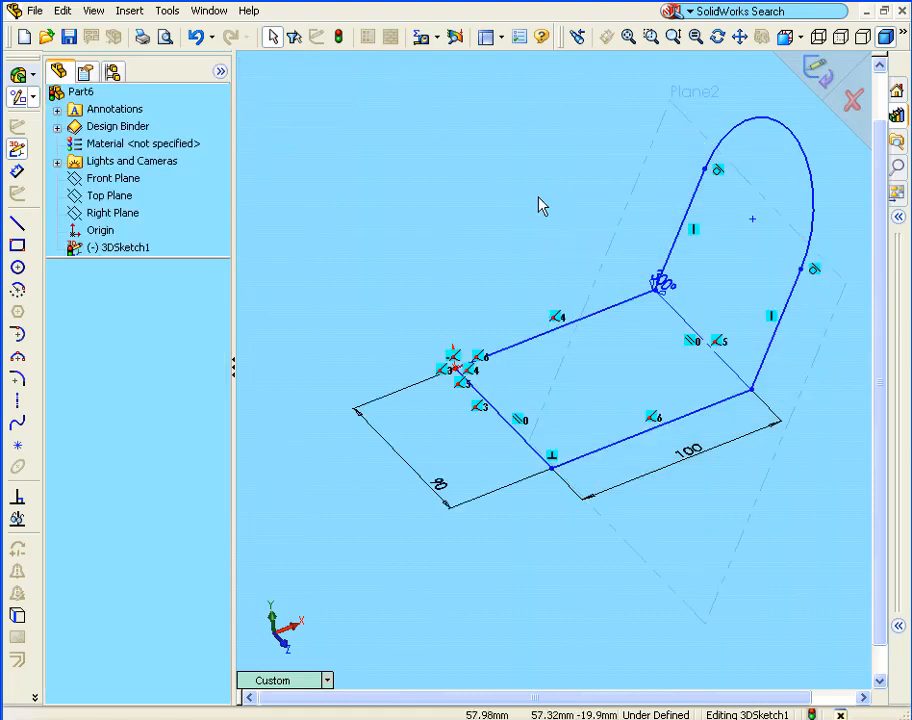
left_click(93, 12)
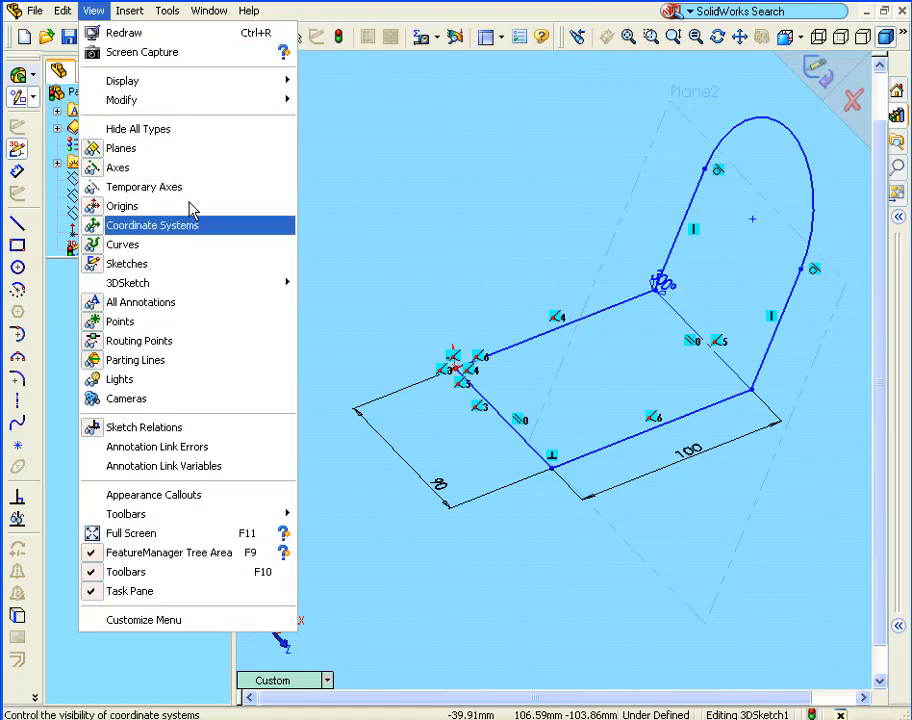
mouse_move(220, 287)
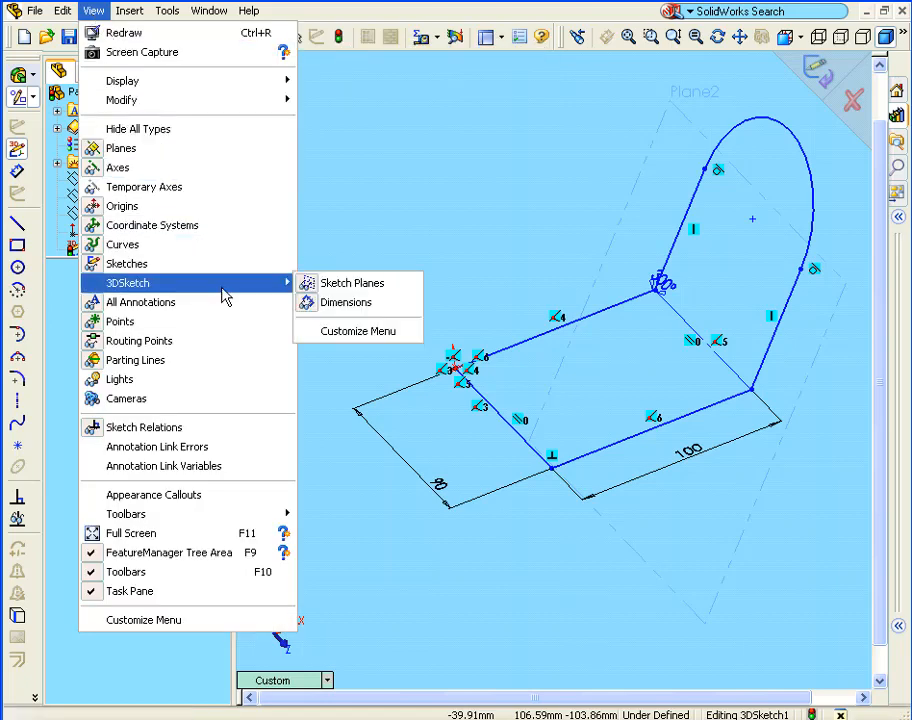
left_click(331, 285)
left_click(93, 12)
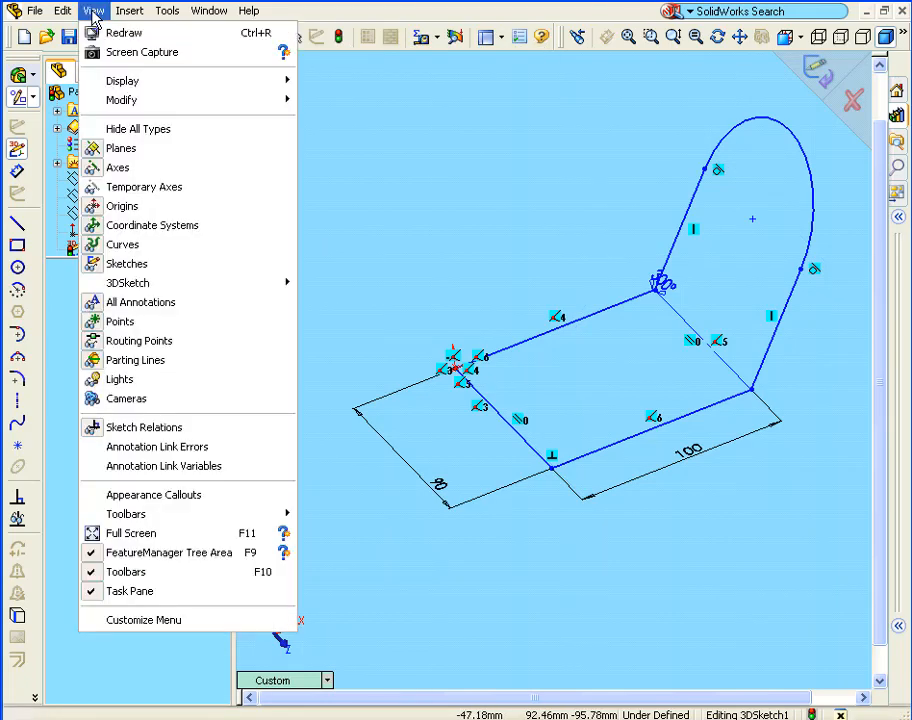
mouse_move(205, 288)
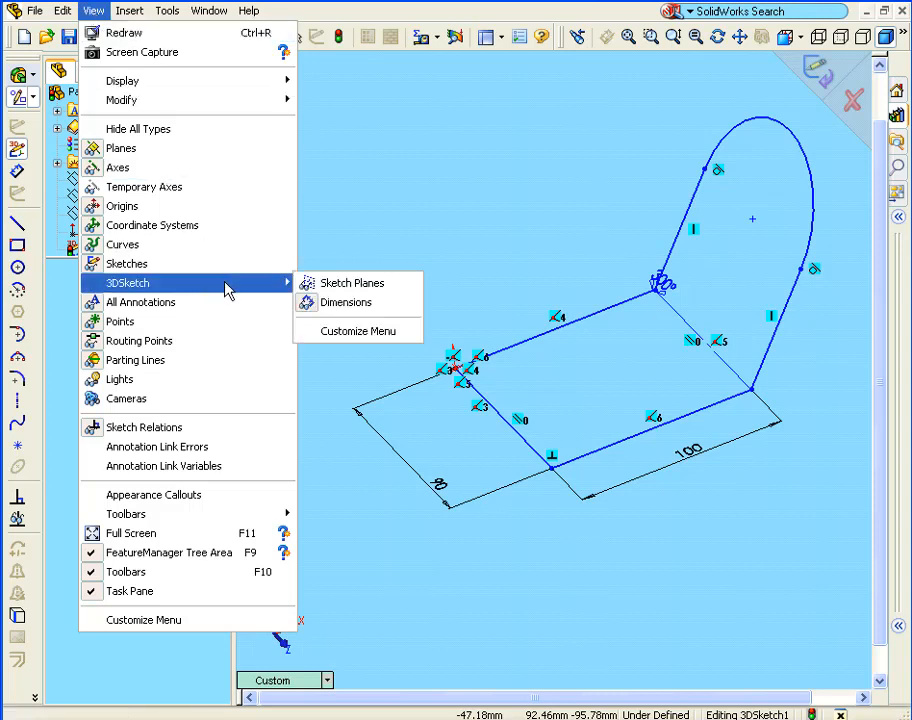
left_click(334, 303)
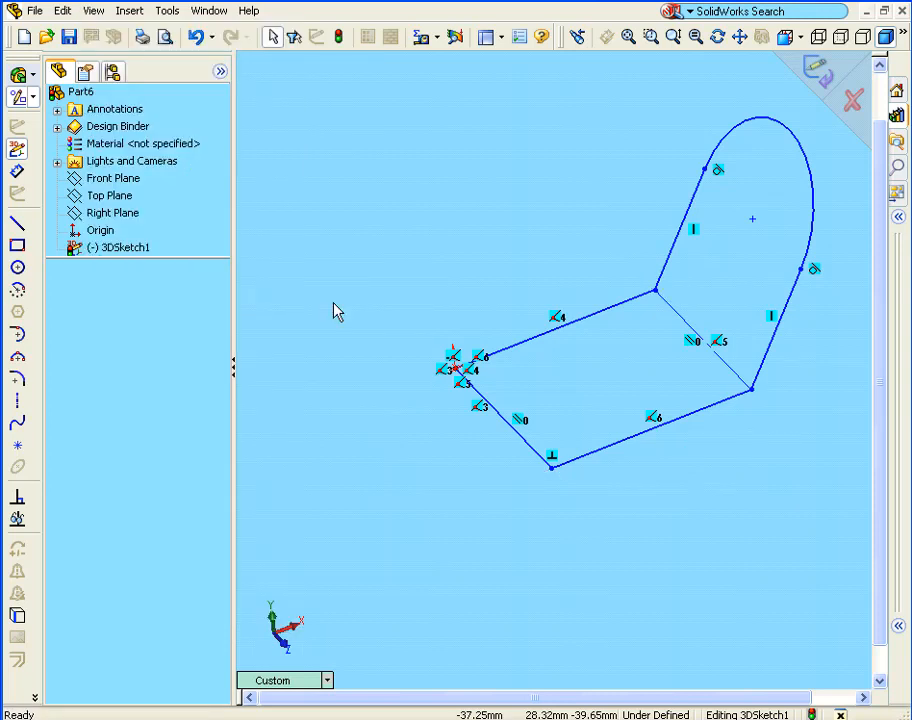